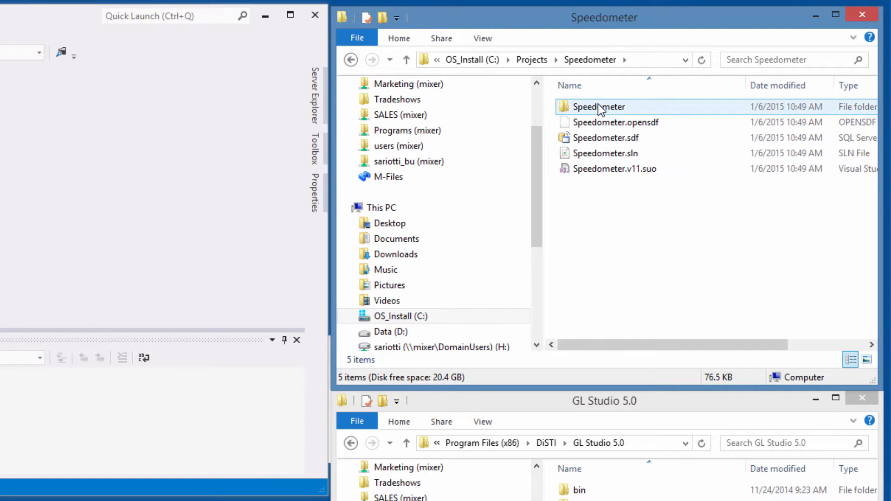
# - Open the inner Speedometer project folder in the file browser, build and run the project from Visual Studio, and close the running application
pyautogui.doubleClick(599, 109)
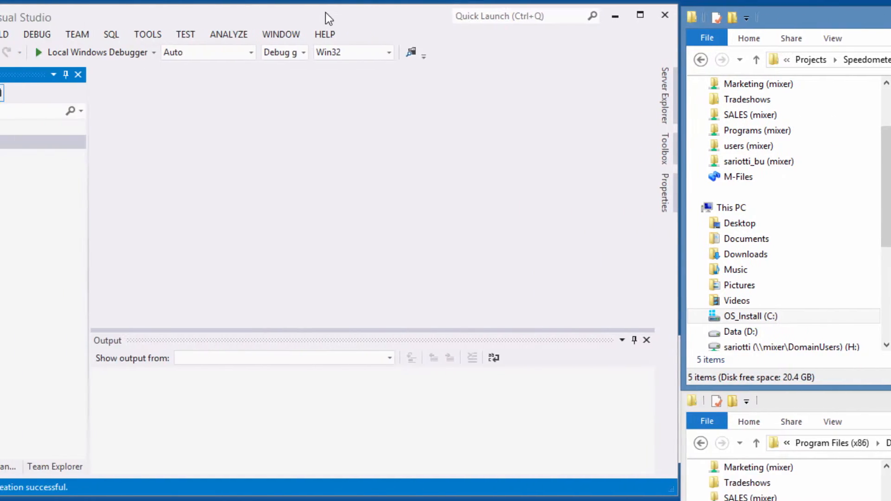
pyautogui.click(102, 207)
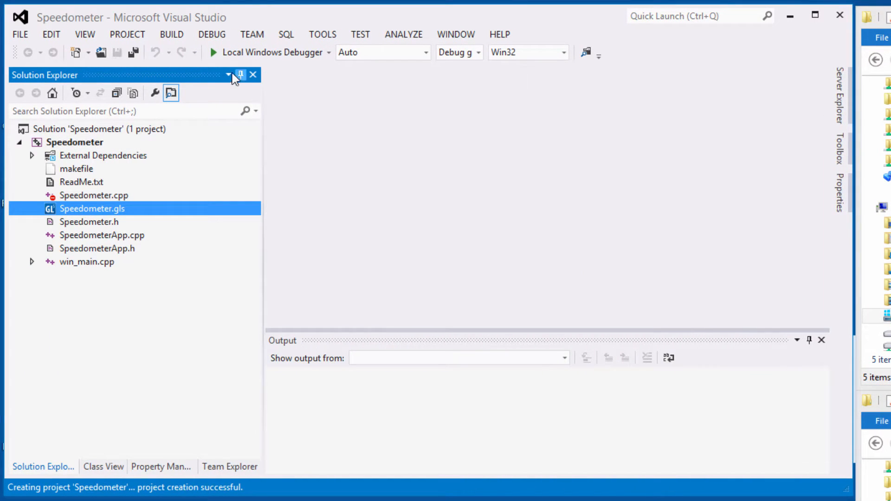
pyautogui.click(214, 52)
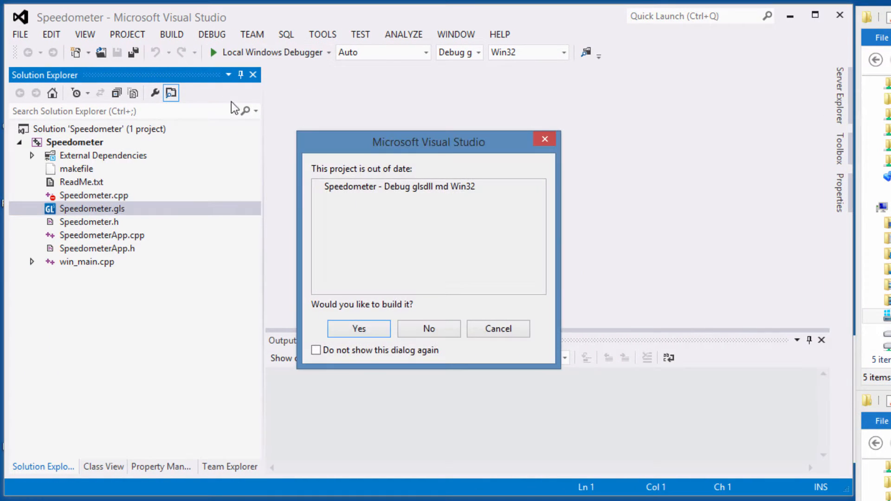
pyautogui.click(358, 329)
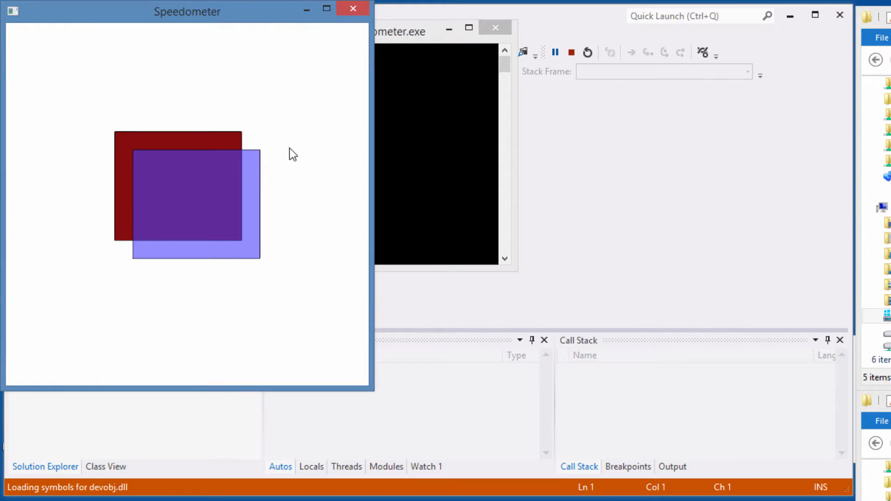
pyautogui.moveTo(238, 12); pyautogui.dragTo(565, 92)
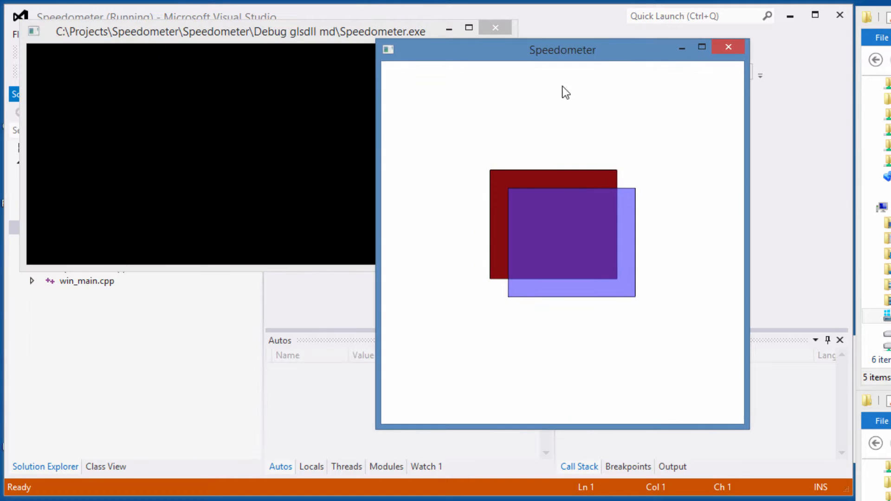
pyautogui.click(736, 46)
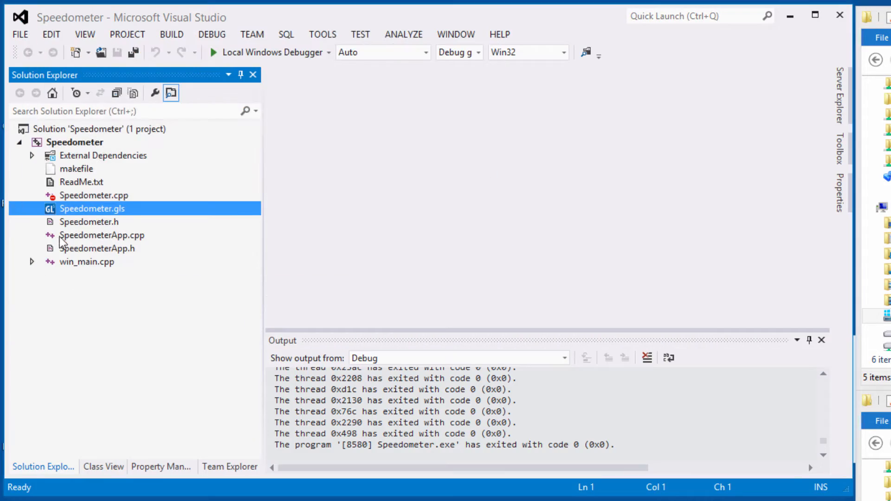
# - Open Speedometer.gls in GL Studio and move the blue rectangle to the canvas's upper-right area and the red one to the upper-left
pyautogui.doubleClick(88, 211)
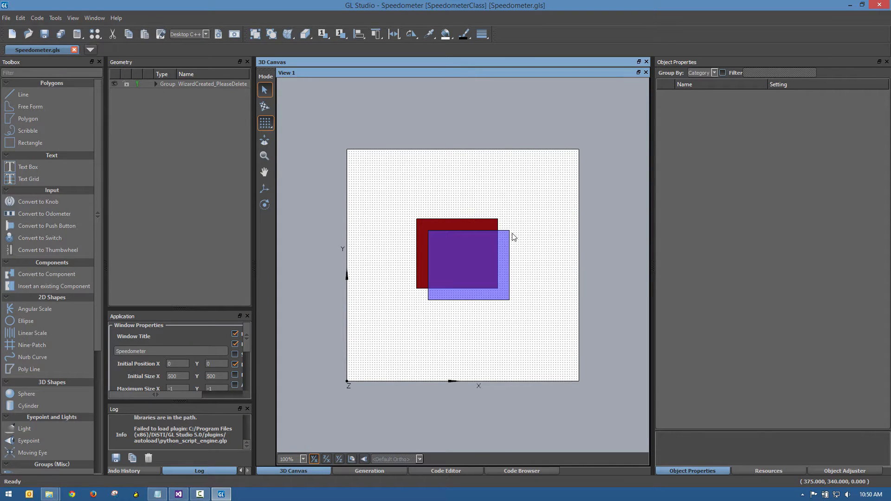
pyautogui.click(467, 251)
pyautogui.moveTo(465, 246); pyautogui.dragTo(521, 179)
pyautogui.click(446, 238)
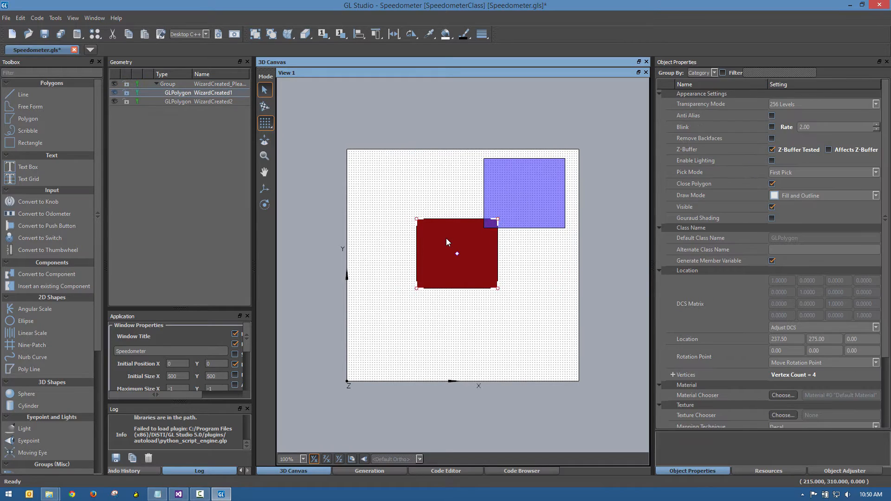
pyautogui.moveTo(447, 238); pyautogui.dragTo(388, 174)
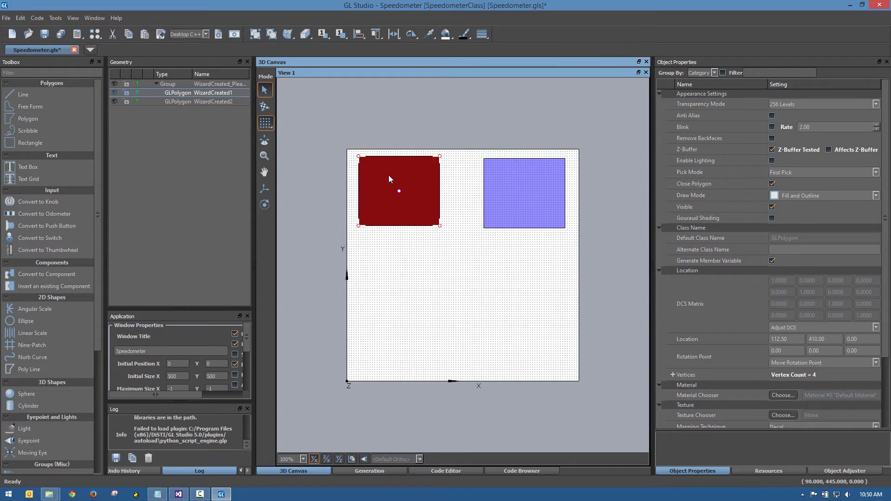
# - Draw a sphere with a radius of about 125 below the two rectangles and position it at about 240, 185
pyautogui.click(174, 135)
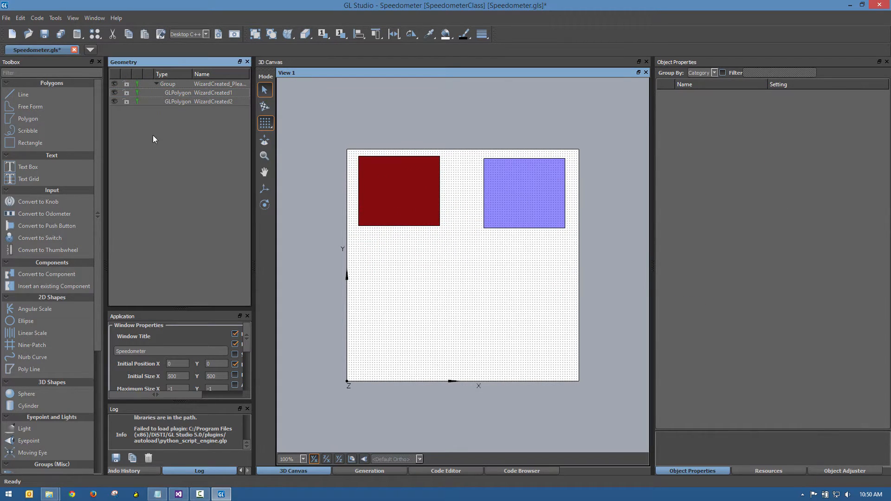
pyautogui.click(169, 93)
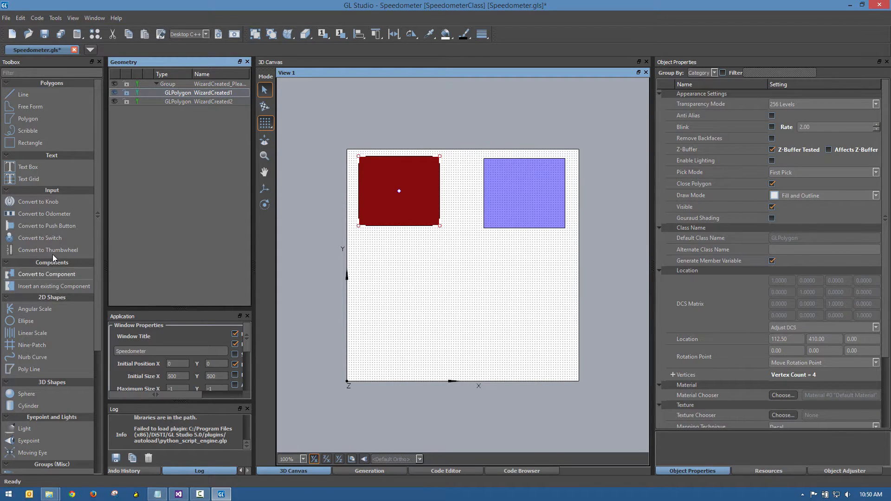
pyautogui.click(42, 393)
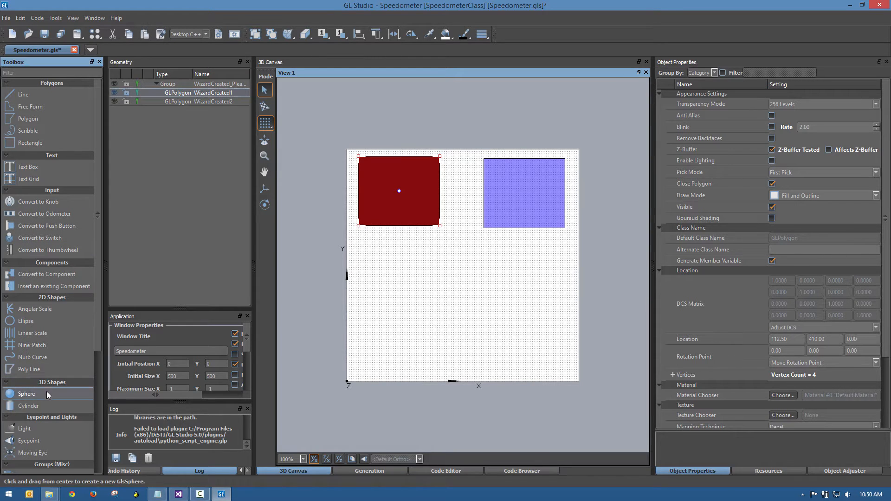
pyautogui.moveTo(461, 289); pyautogui.dragTo(515, 345)
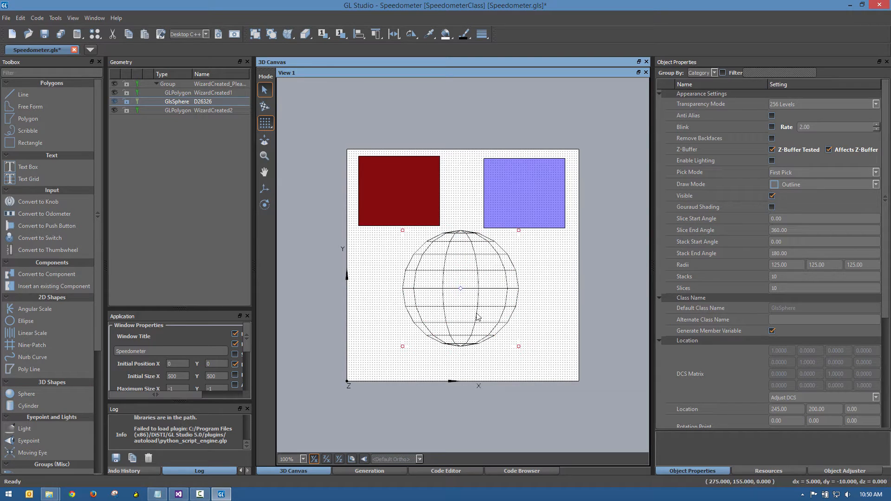
pyautogui.moveTo(472, 306); pyautogui.dragTo(470, 315)
pyautogui.click(352, 459)
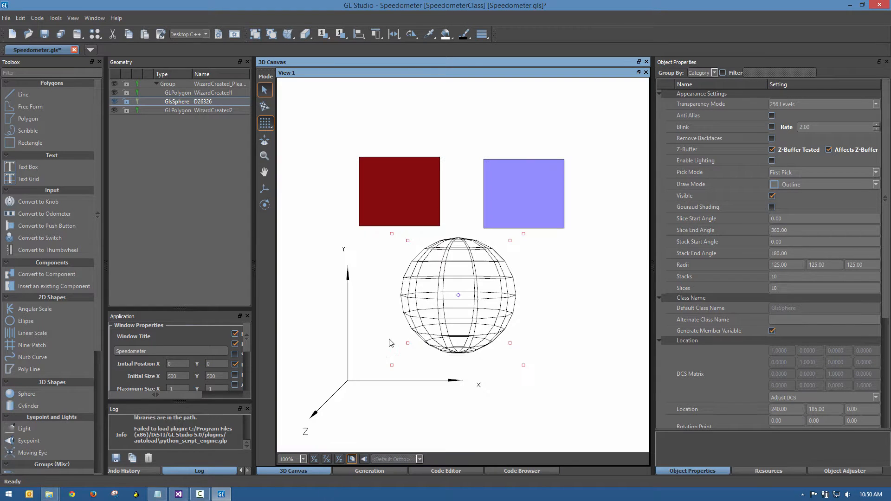
pyautogui.moveTo(400, 335); pyautogui.dragTo(420, 353)
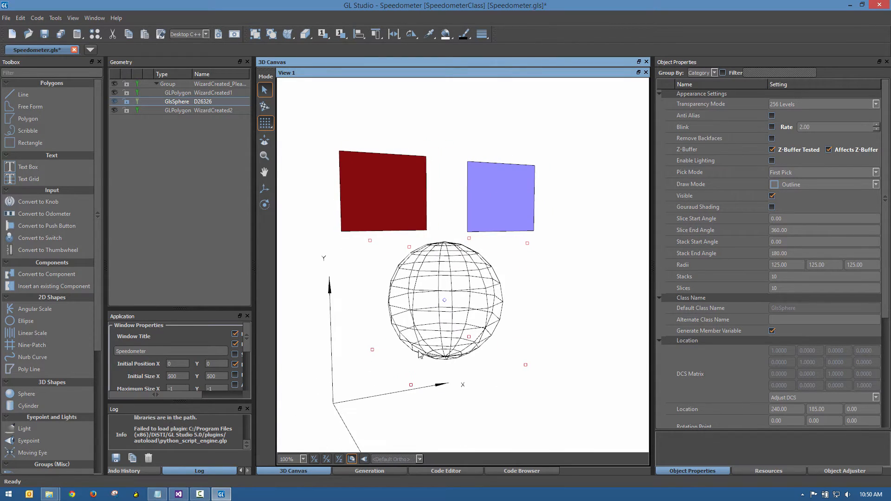
pyautogui.click(316, 460)
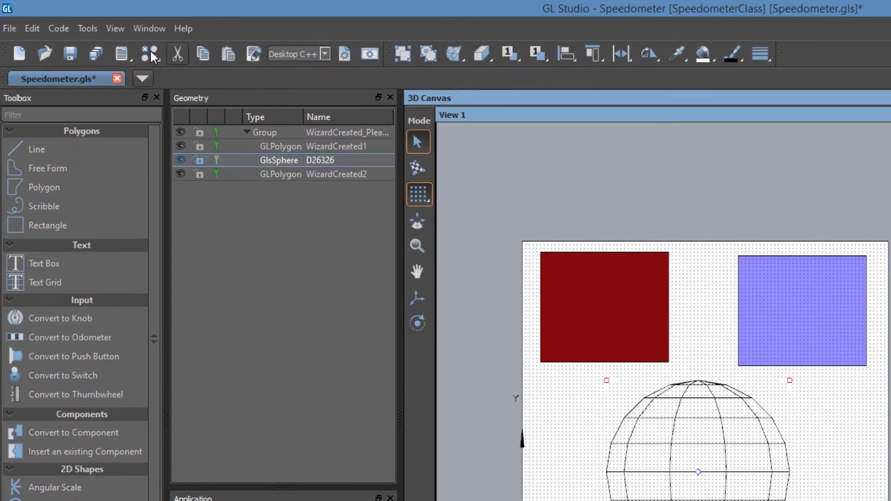
# - Save the design, rebuild and run the project in Visual Studio to check the edited shapes, and close the running application
pyautogui.hotkey('ctrl', 's')
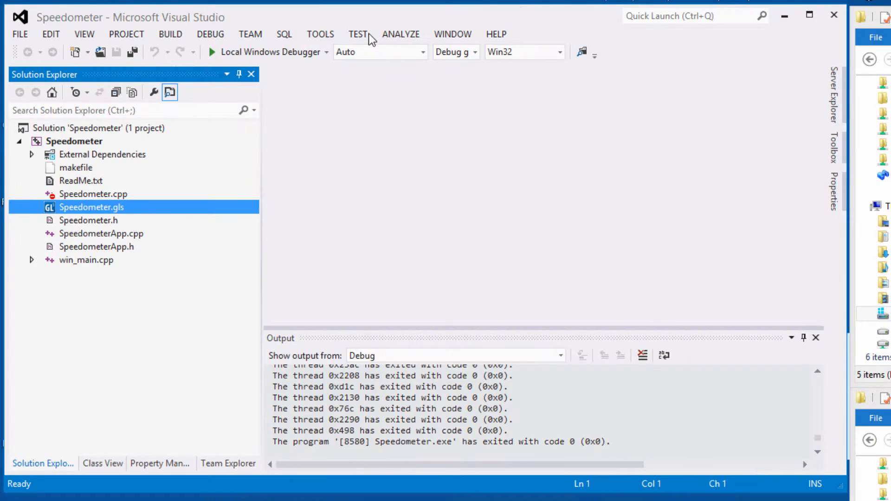
pyautogui.click(213, 52)
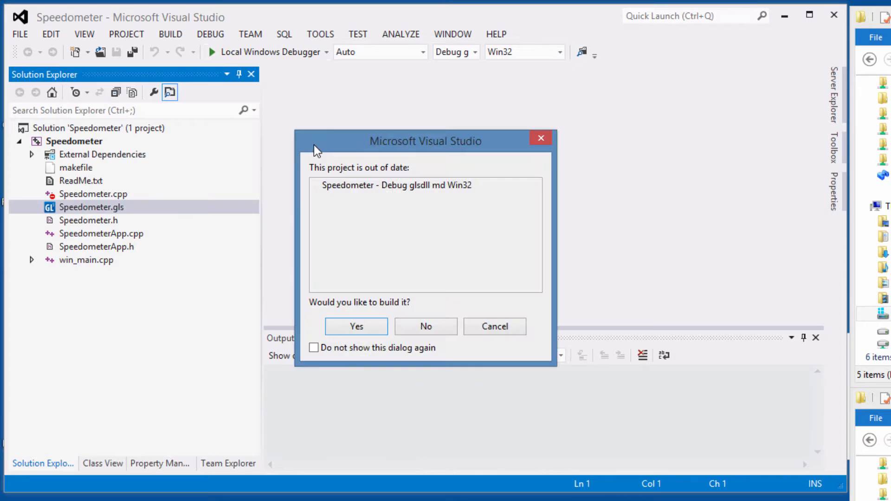
pyautogui.click(355, 321)
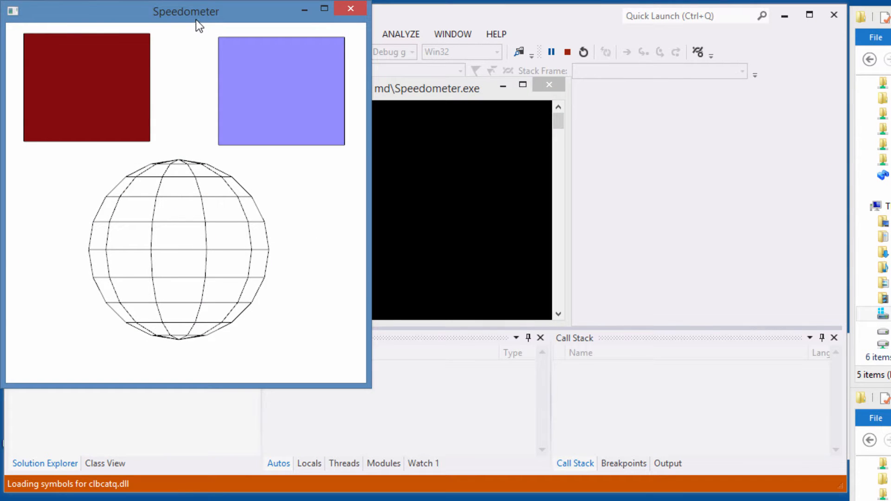
pyautogui.moveTo(195, 20); pyautogui.dragTo(414, 33)
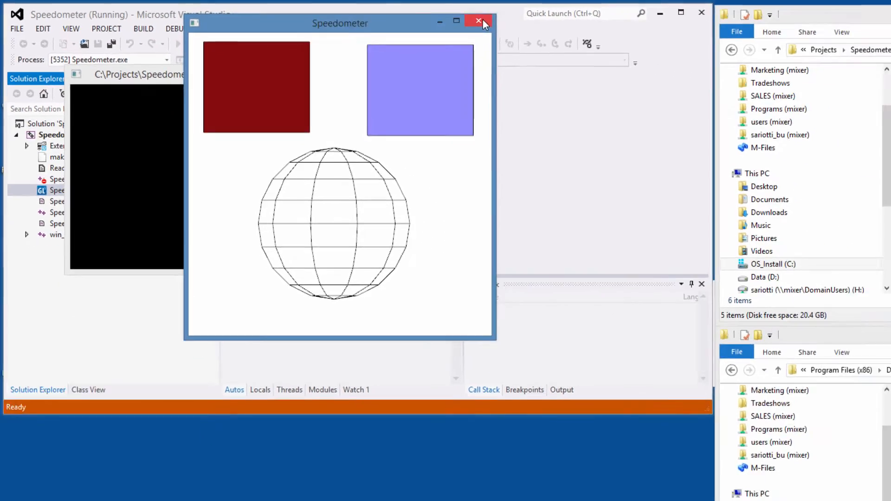
pyautogui.click(483, 21)
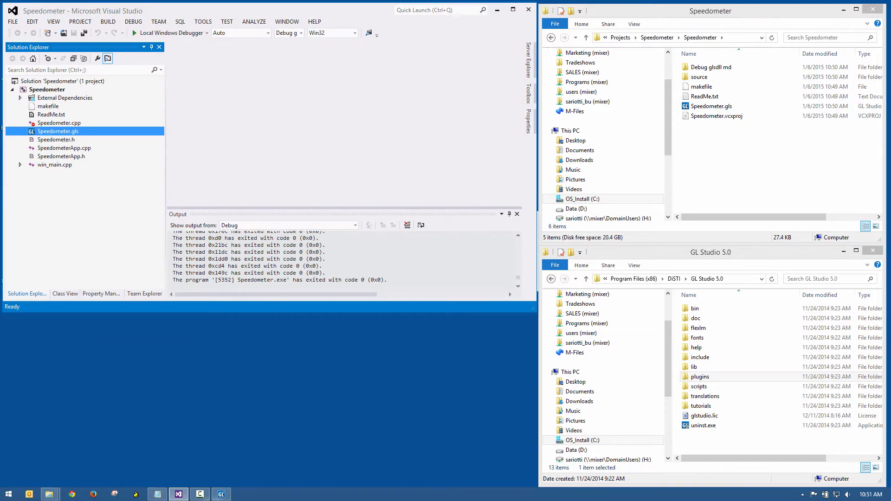
# - Return to GL Studio and delete the wizard-created group with both rectangles and the sphere
pyautogui.click(221, 494)
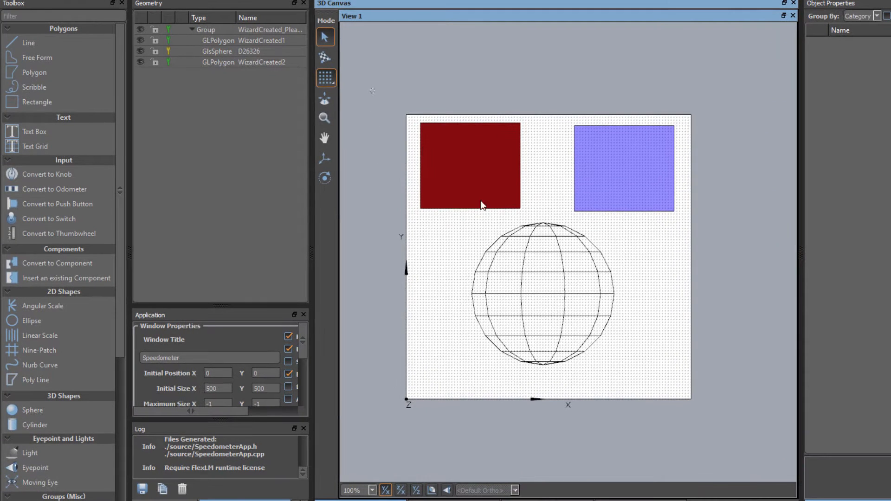
pyautogui.click(483, 205)
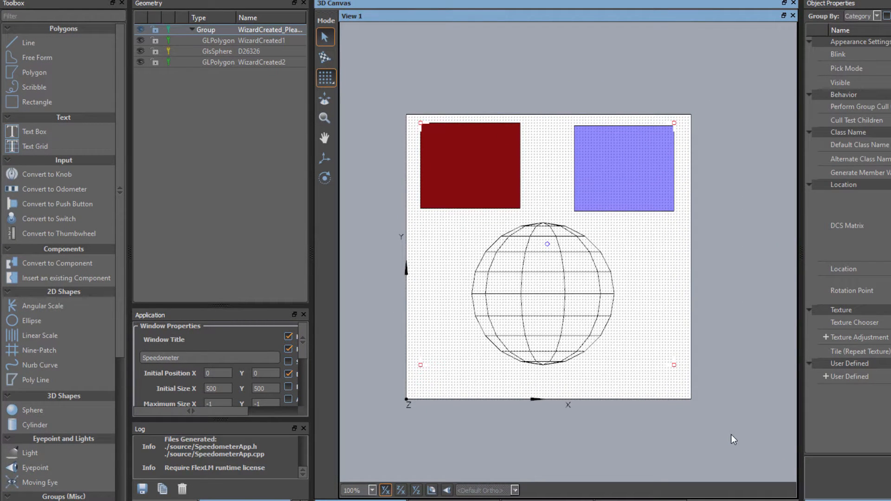
pyautogui.press('Delete')
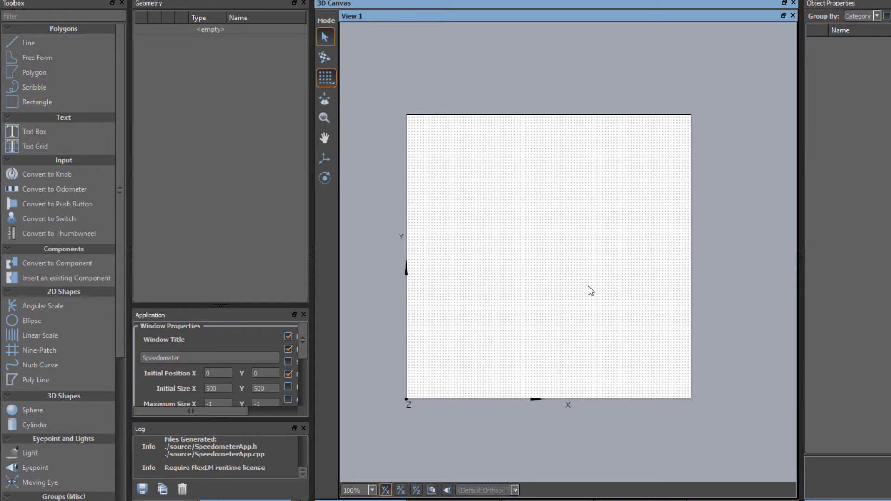
# - Draw a rectangle covering the entire 500 by 500 canvas, starting from the origin
pyautogui.click(372, 490)
pyautogui.click(360, 408)
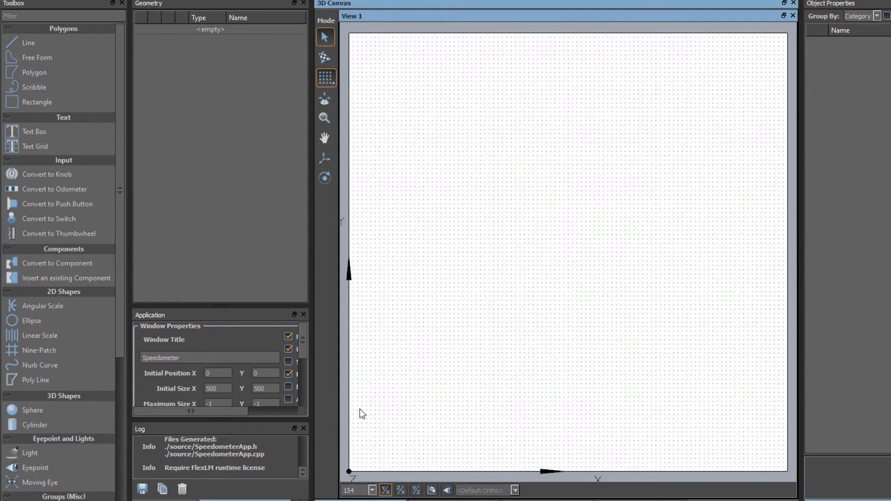
pyautogui.click(32, 102)
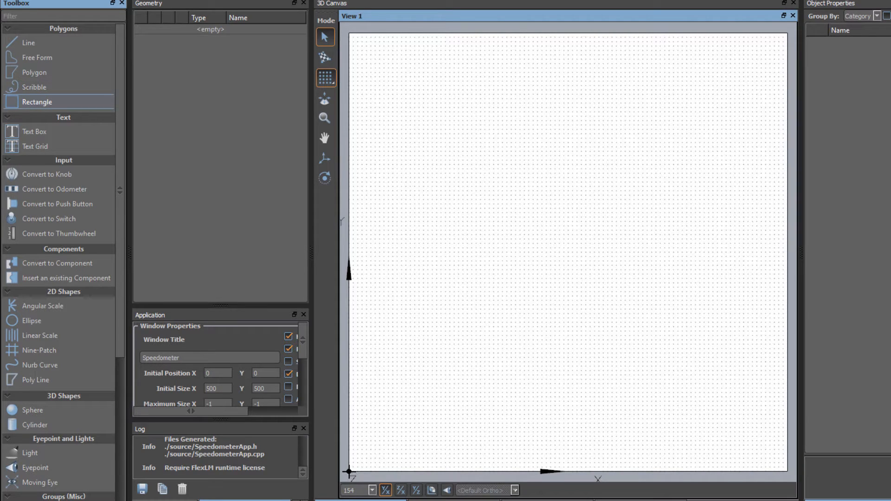
pyautogui.moveTo(349, 471); pyautogui.dragTo(787, 33)
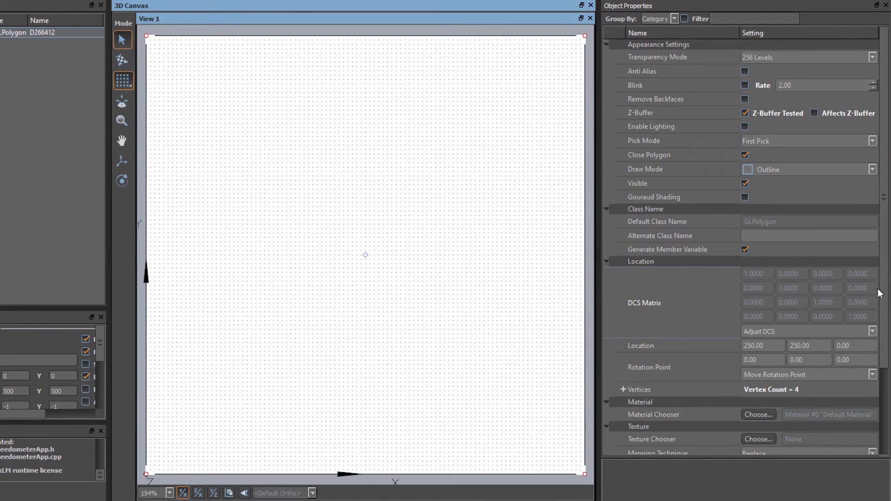
# - Add gauge_face_small.png from the Projects\Textures folder and apply it as the rectangle's texture
pyautogui.scroll(-5, 788, 353)
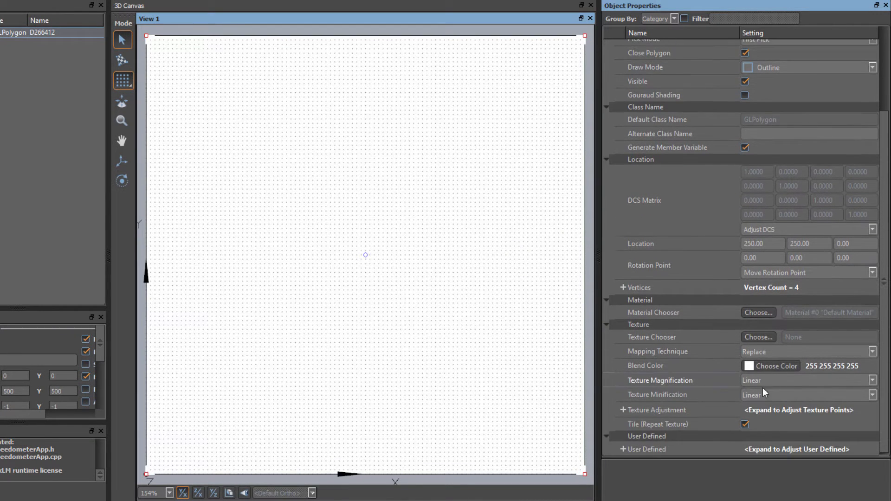
pyautogui.click(754, 337)
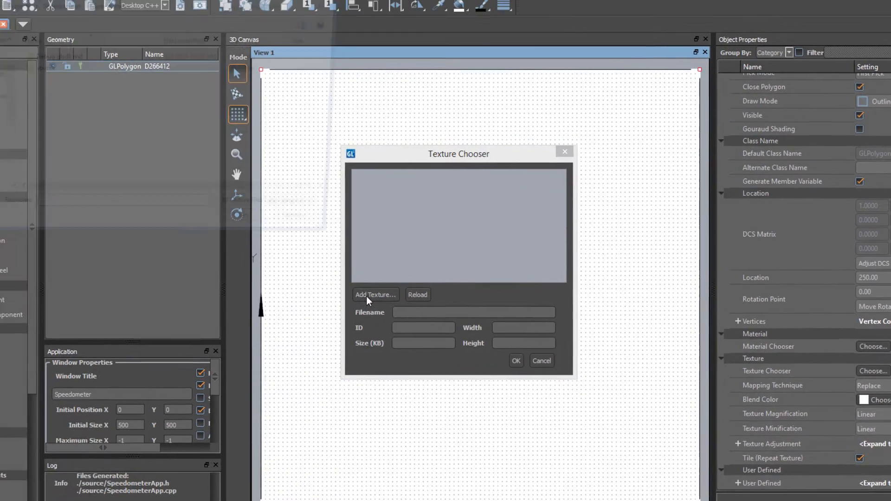
pyautogui.click(261, 261)
pyautogui.click(99, 30)
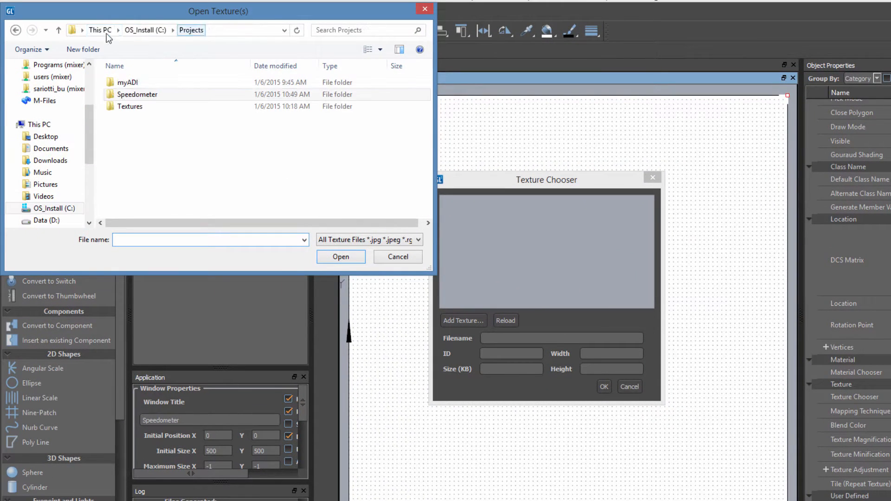
pyautogui.doubleClick(129, 106)
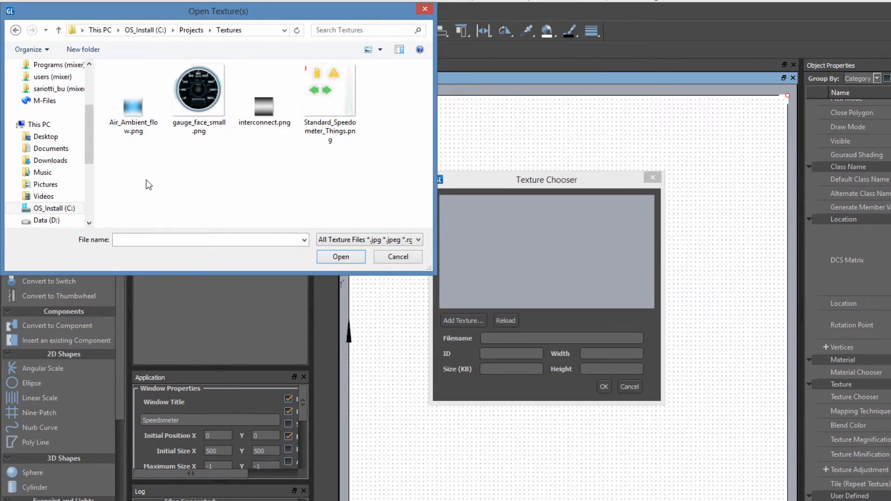
pyautogui.doubleClick(201, 108)
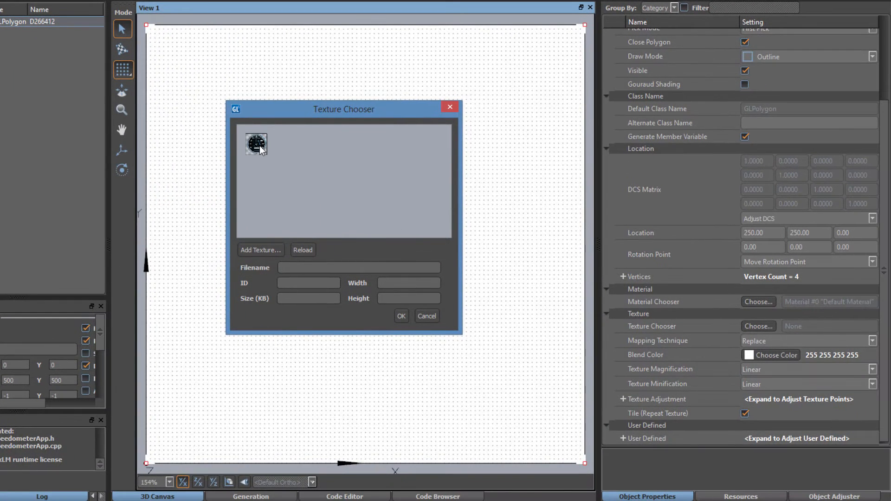
pyautogui.click(261, 147)
pyautogui.click(402, 316)
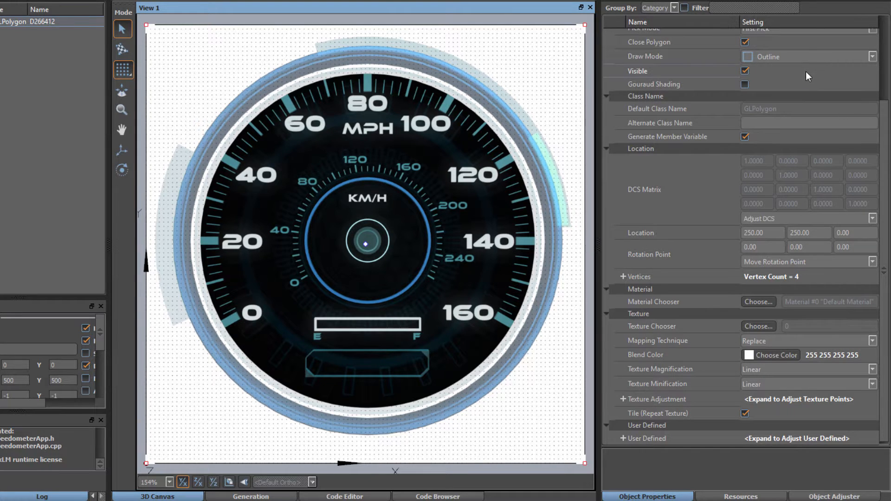
# - Set the textured rectangle's draw mode to Filled and deselect it
pyautogui.click(793, 55)
pyautogui.click(770, 99)
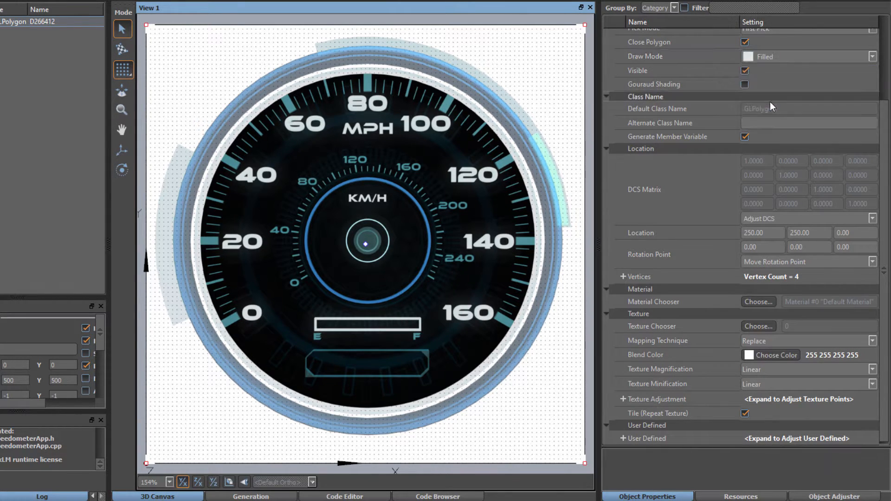
pyautogui.click(237, 21)
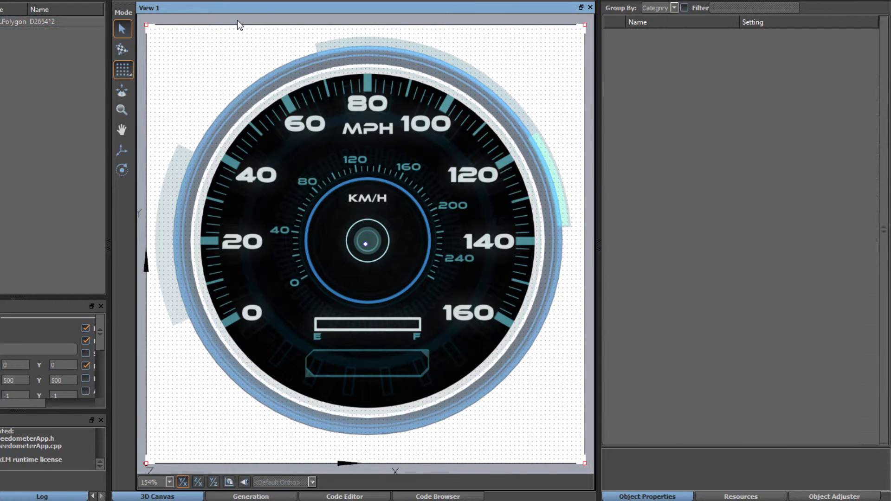
# - Turn off the grid and draw a tall, narrow rectangle from just below the gauge's centre up to the 80 MPH tick
pyautogui.click(125, 70)
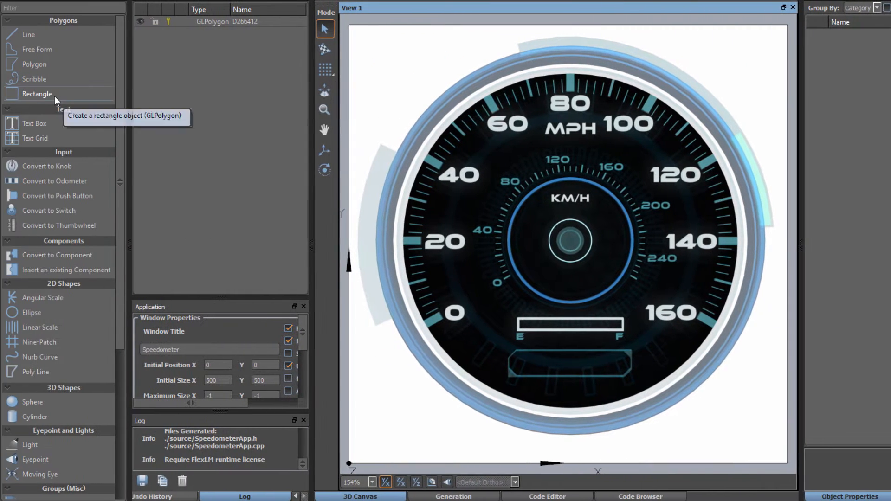
pyautogui.click(46, 93)
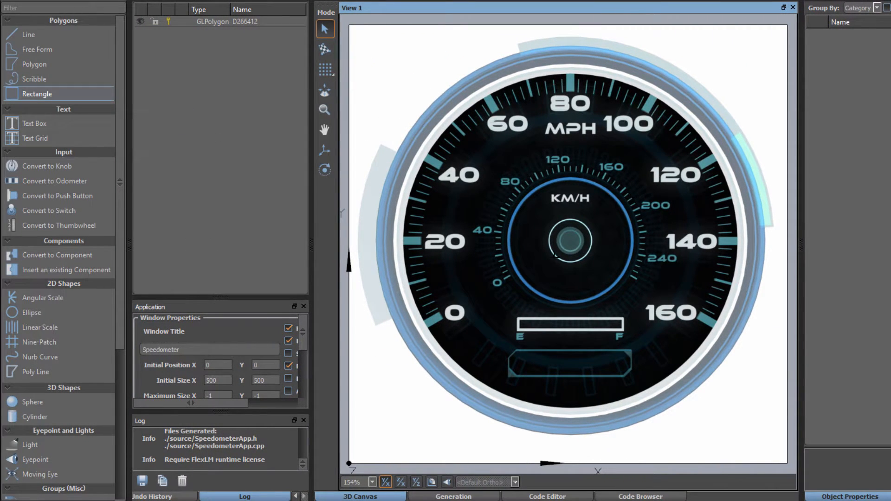
pyautogui.moveTo(556, 254); pyautogui.dragTo(584, 73)
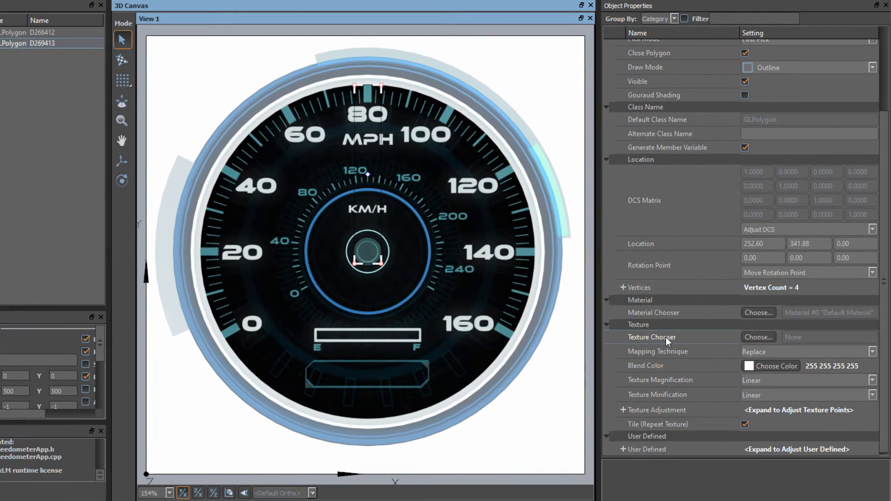
# - Add Standard_Speedometer_Things.png to the textures and apply it to the new narrow rectangle
pyautogui.click(763, 338)
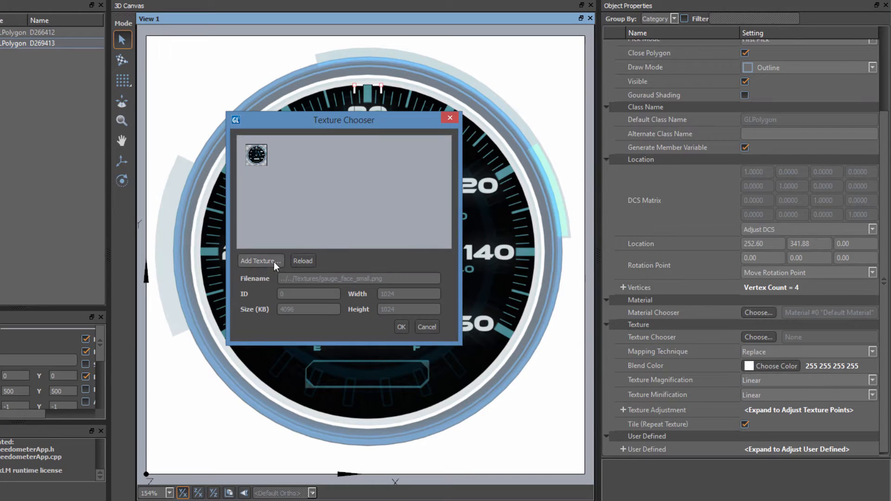
pyautogui.click(267, 259)
pyautogui.click(133, 45)
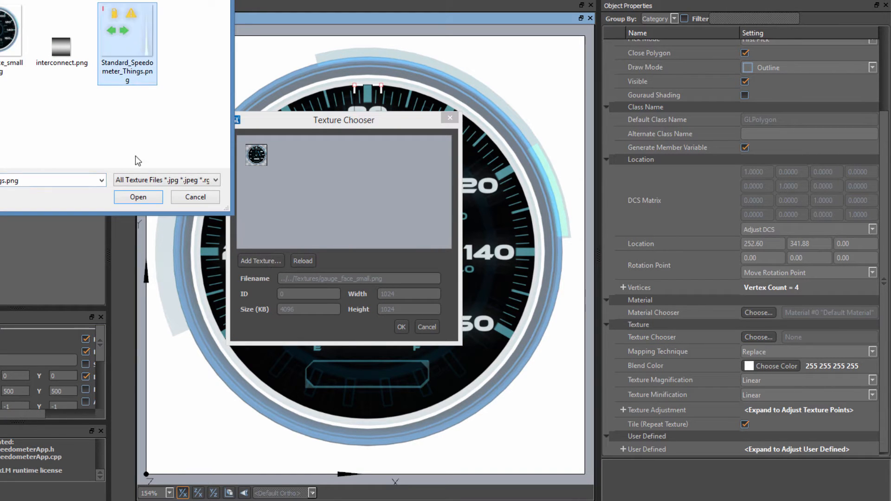
pyautogui.click(139, 197)
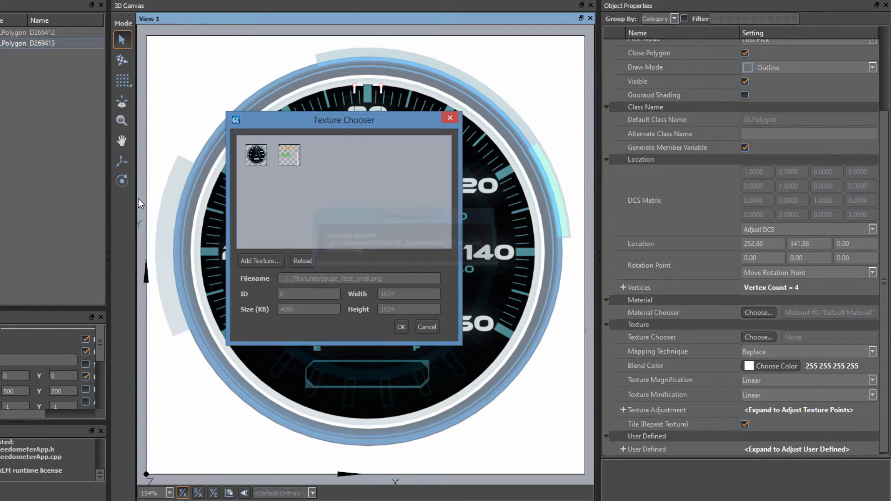
pyautogui.click(294, 151)
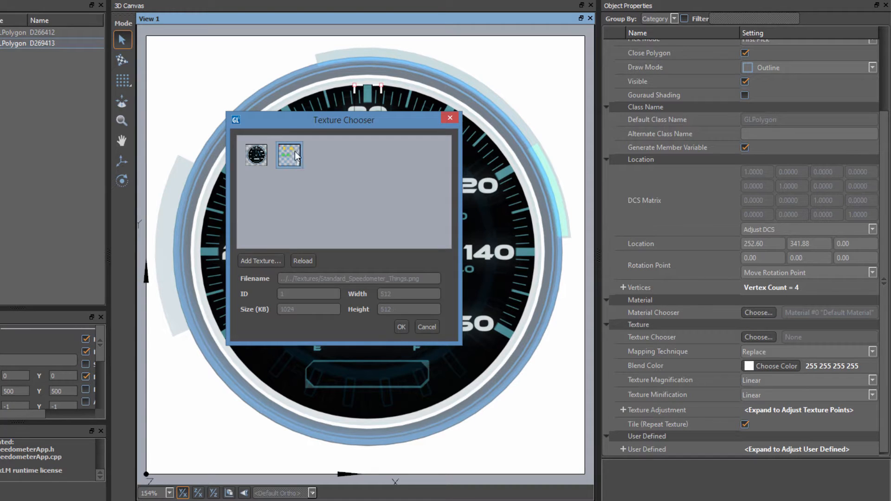
pyautogui.click(402, 325)
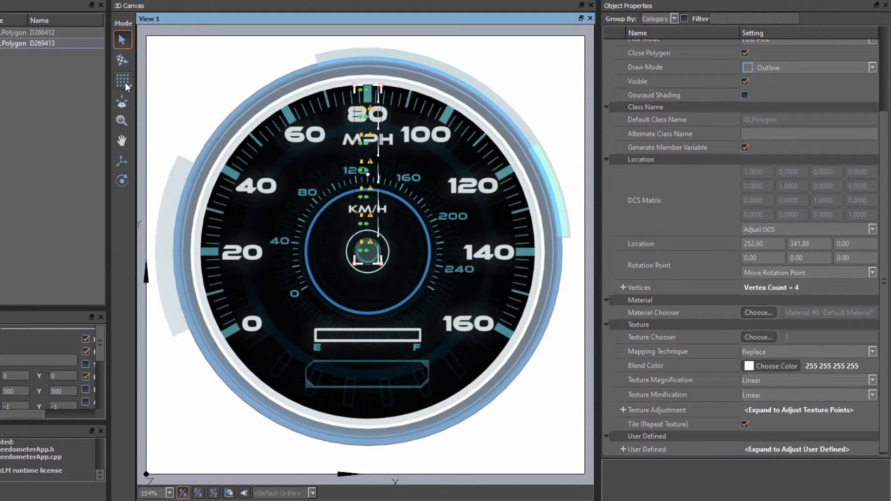
# - Enlarge and shift the texture mapping so only the white needle graphic is centred in the narrow rectangle
pyautogui.click(125, 61)
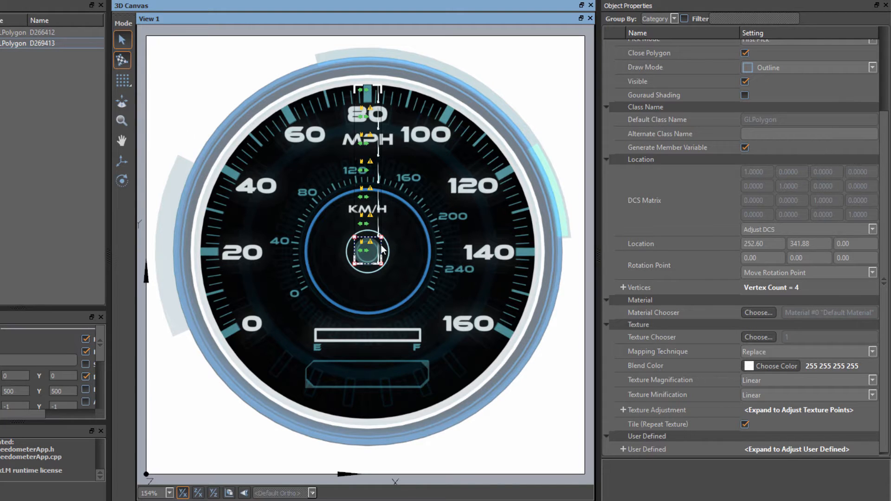
pyautogui.moveTo(381, 238); pyautogui.dragTo(523, 87)
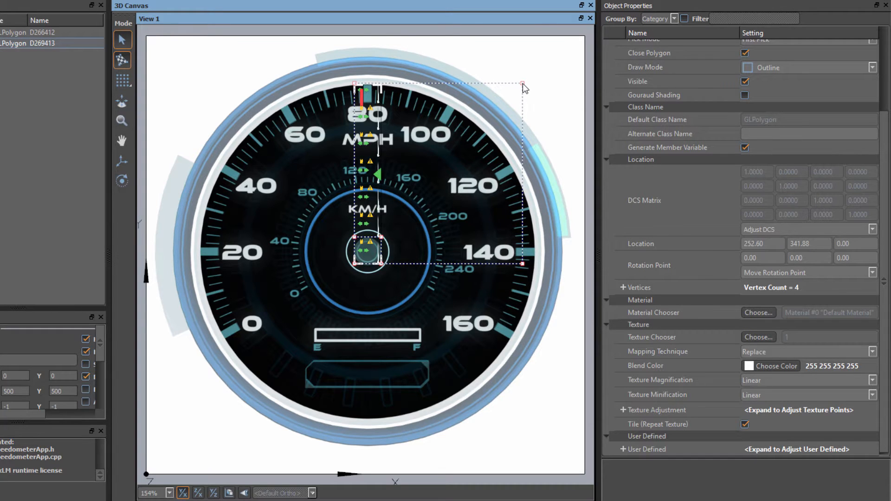
pyautogui.moveTo(471, 224); pyautogui.dragTo(339, 228)
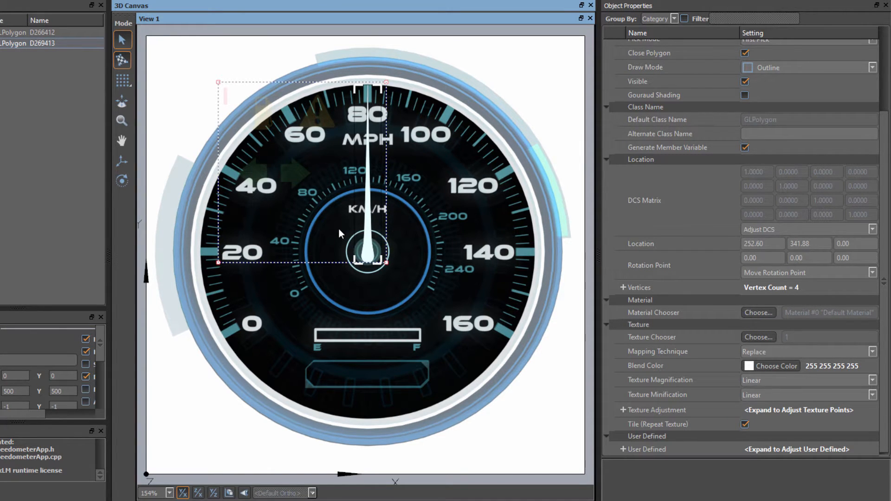
pyautogui.click(123, 61)
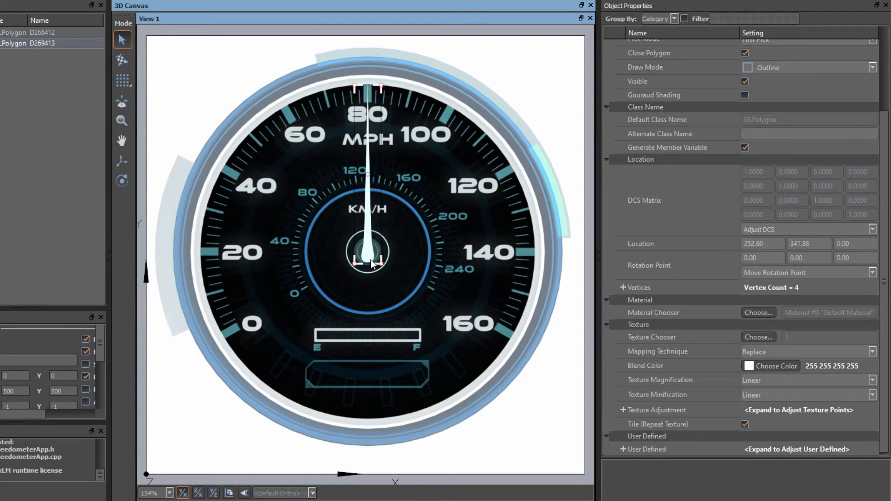
# - Align the needle's base with the gauge hub and move its rotation point to the hub's centre
pyautogui.moveTo(367, 255); pyautogui.dragTo(367, 251)
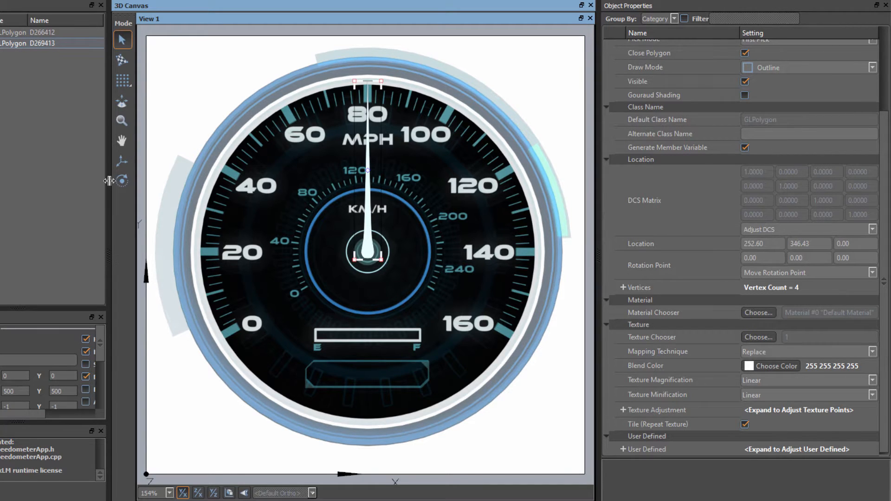
pyautogui.click(124, 182)
pyautogui.moveTo(367, 172); pyautogui.dragTo(369, 253)
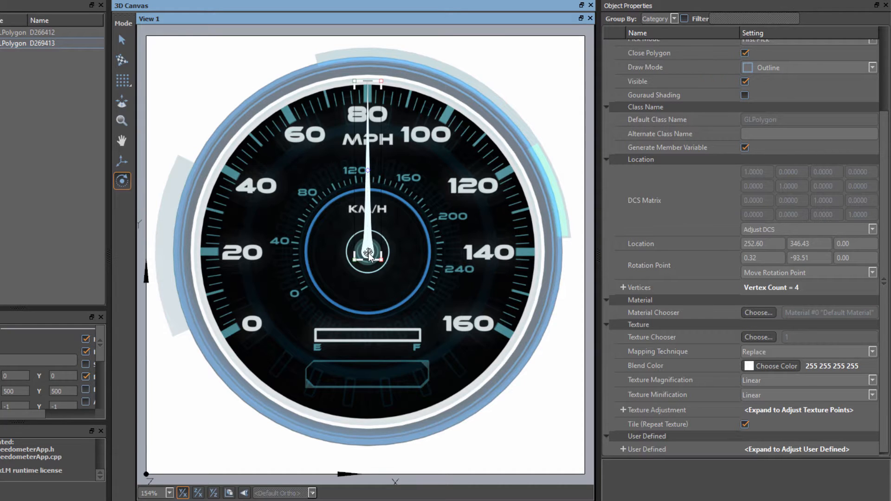
pyautogui.scroll(2, 368, 253)
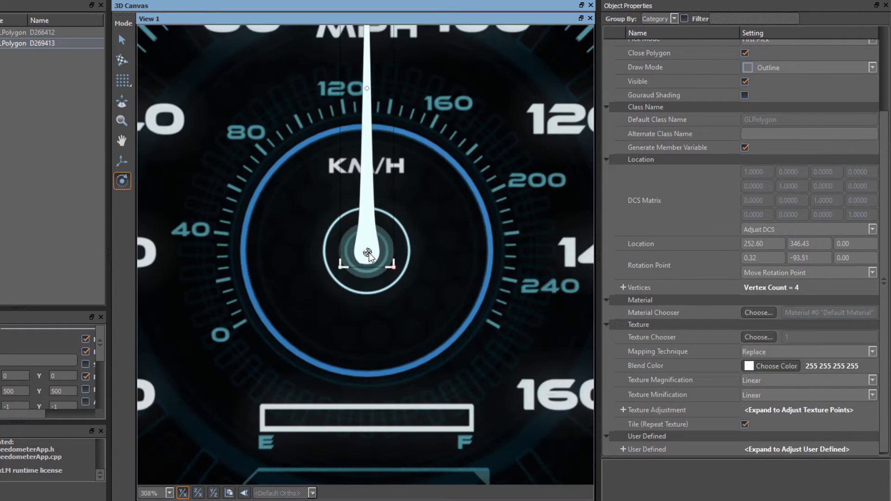
pyautogui.click(364, 252)
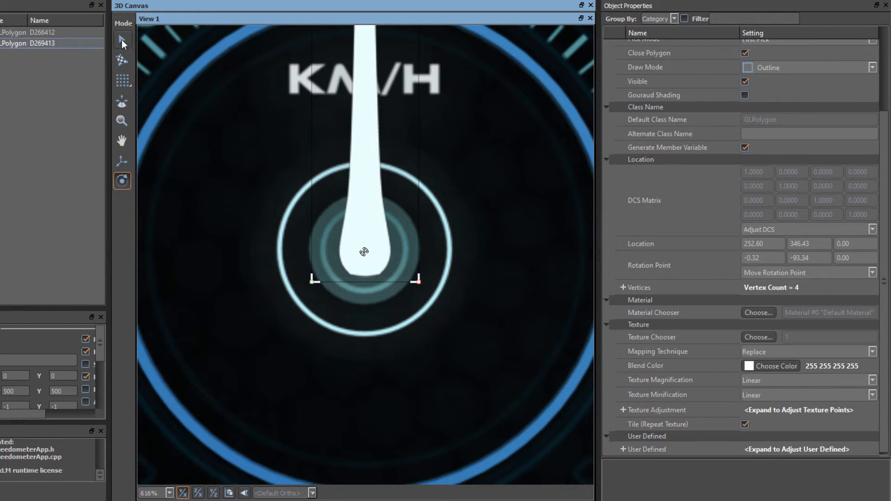
pyautogui.click(122, 41)
pyautogui.moveTo(367, 265); pyautogui.dragTo(365, 265)
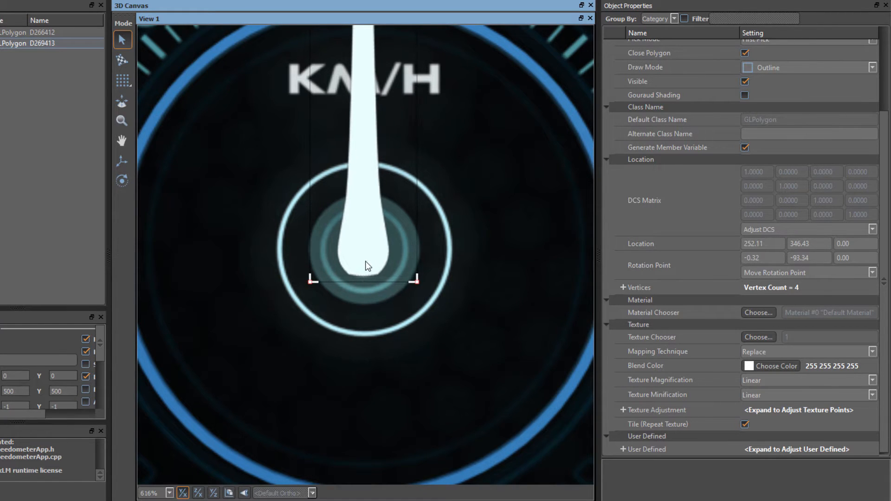
# - Rotate the needle about its base so it points to the 0 MPH mark
pyautogui.click(122, 180)
pyautogui.scroll(-1, 303, 249)
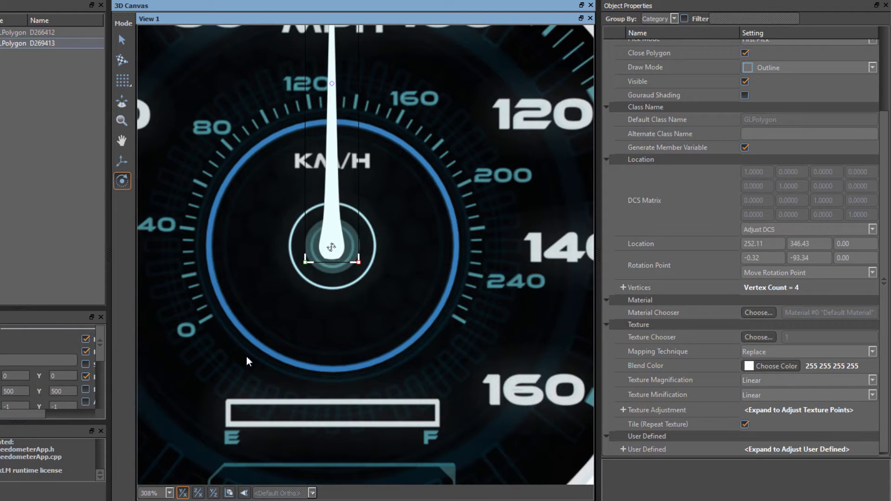
pyautogui.click(169, 492)
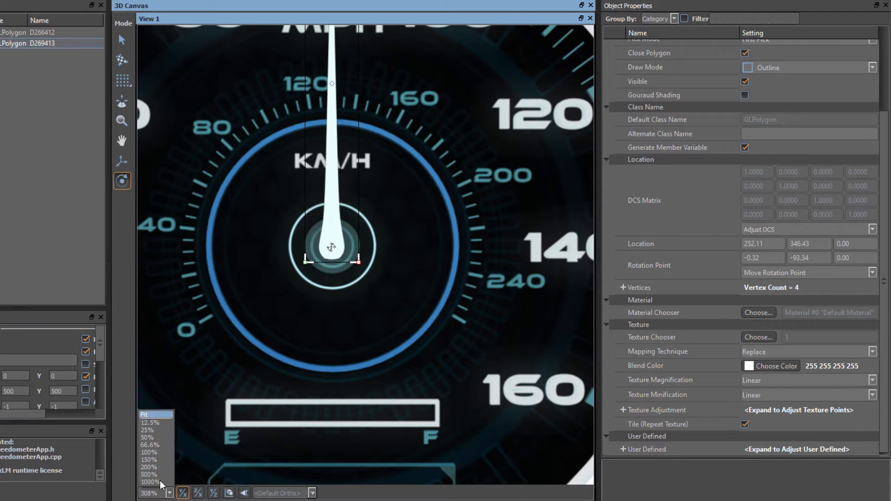
pyautogui.click(157, 415)
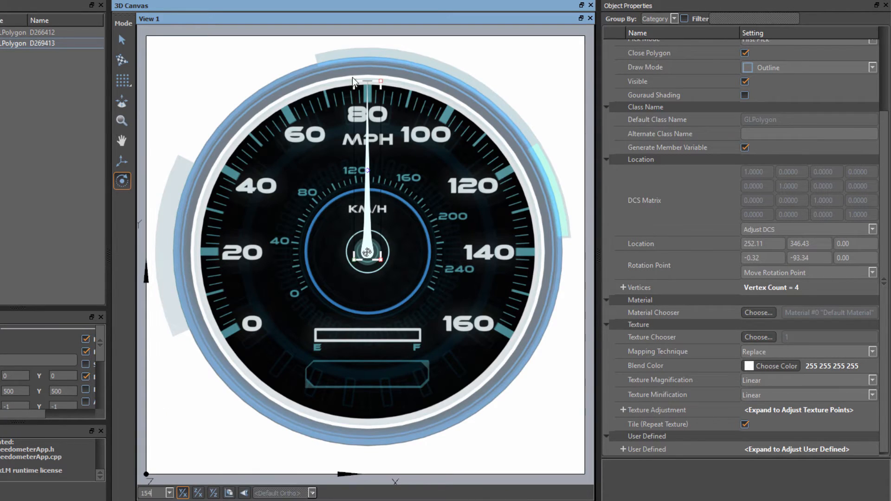
pyautogui.moveTo(355, 85); pyautogui.dragTo(248, 341)
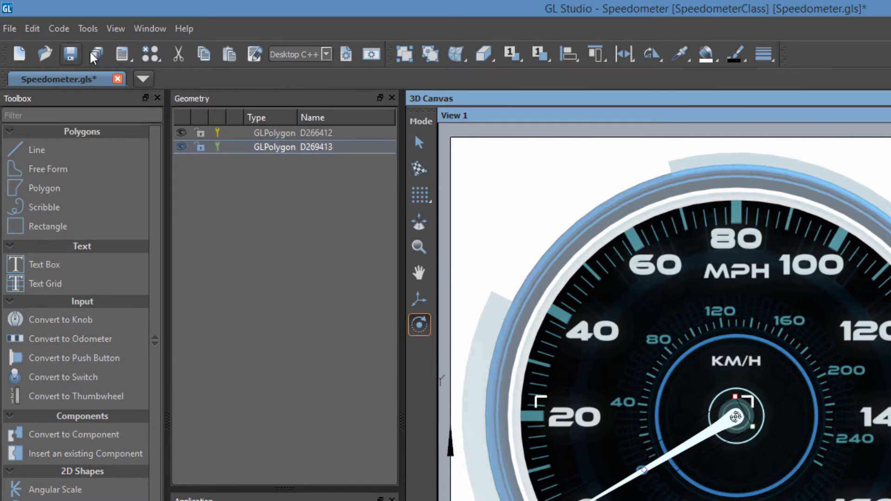
# - Save the design, build and run the Speedometer project in Visual Studio, and close the running speedometer window
pyautogui.click(123, 56)
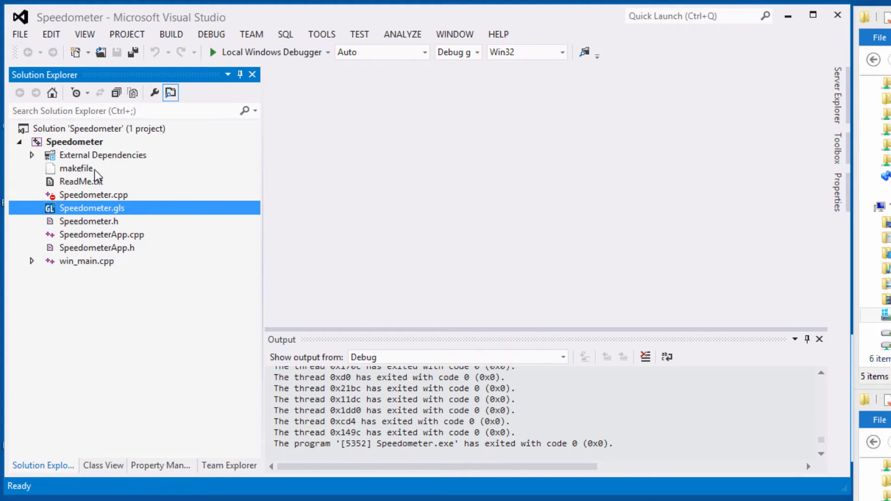
pyautogui.click(95, 208)
pyautogui.click(214, 54)
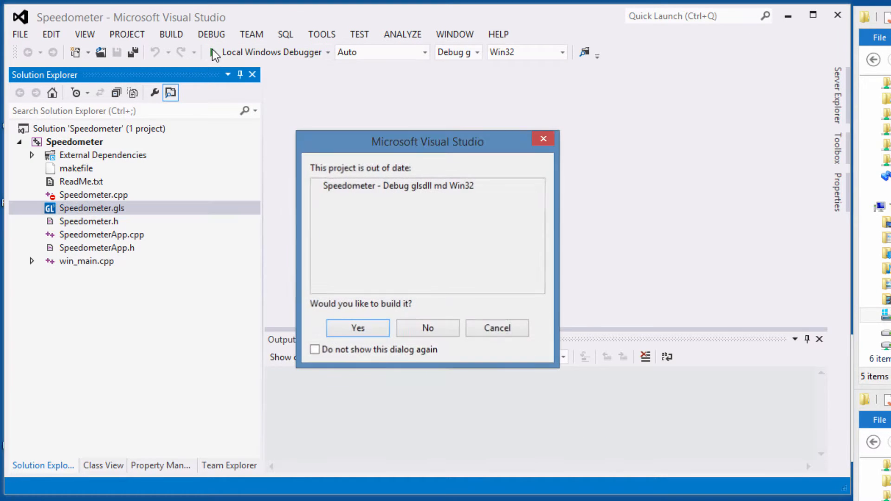
pyautogui.click(364, 328)
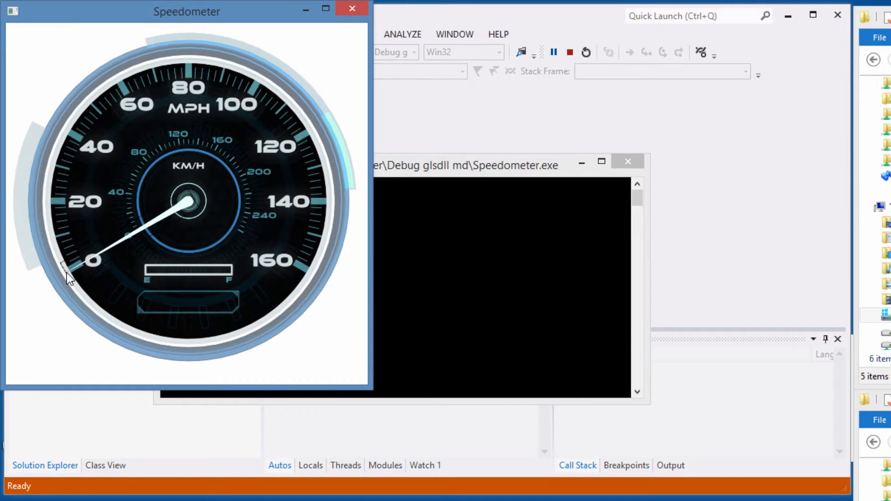
pyautogui.click(352, 8)
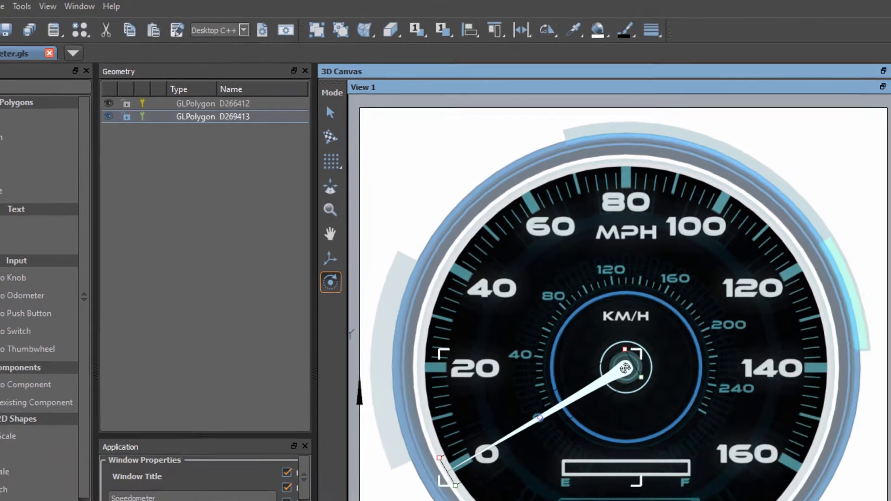
# - In GL Studio, set the needle rectangle's draw mode to Filled and deselect it
pyautogui.click(783, 72)
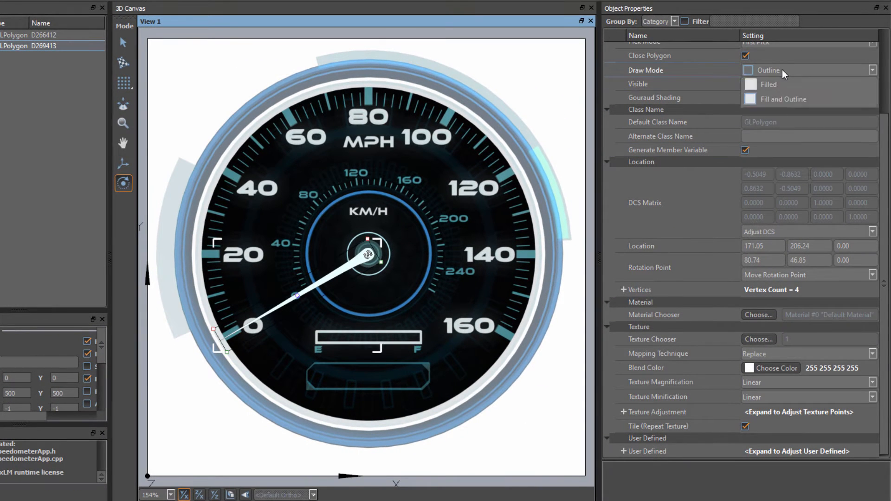
pyautogui.click(774, 115)
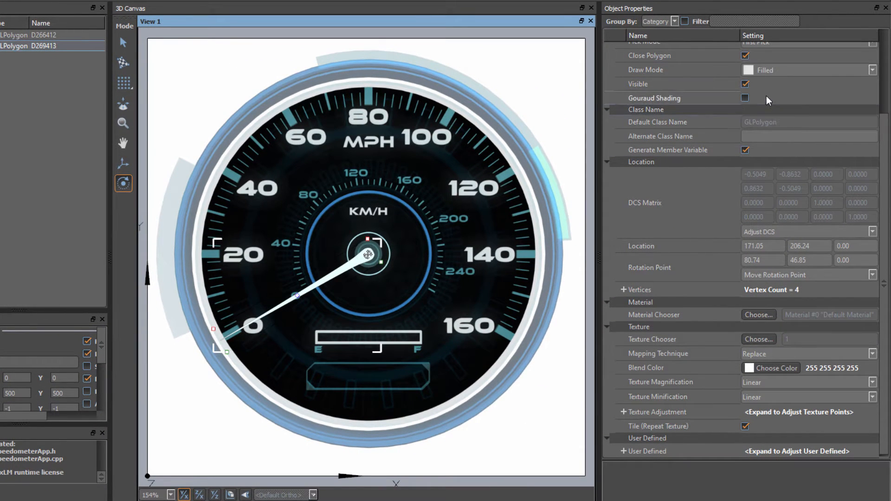
pyautogui.click(147, 91)
pyautogui.click(236, 151)
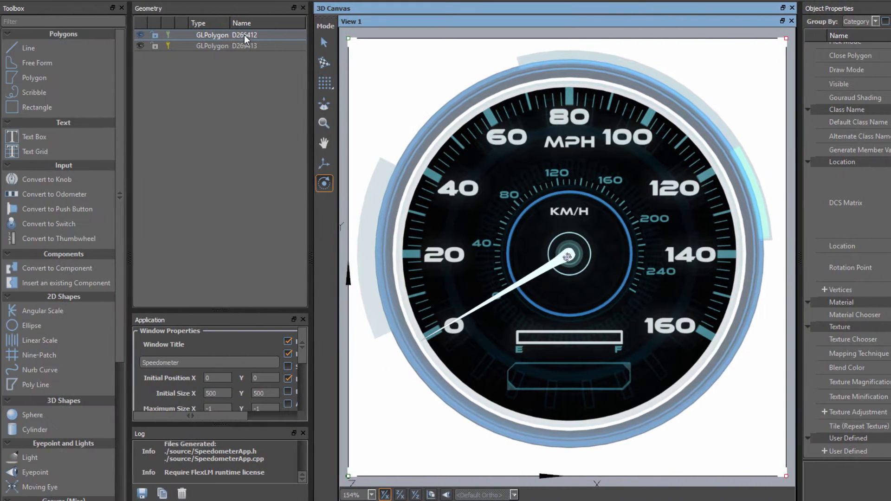
# - Rename the gauge face polygon as SpeedometerBG, without a space
pyautogui.doubleClick(43, 35)
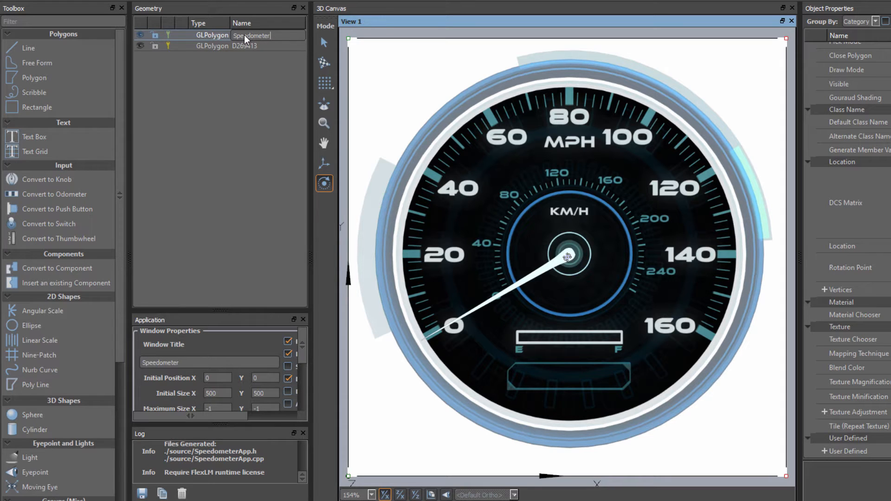
pyautogui.write('G')
pyautogui.press('Return')
pyautogui.click(276, 36)
pyautogui.press('Left')
pyautogui.press('Left')
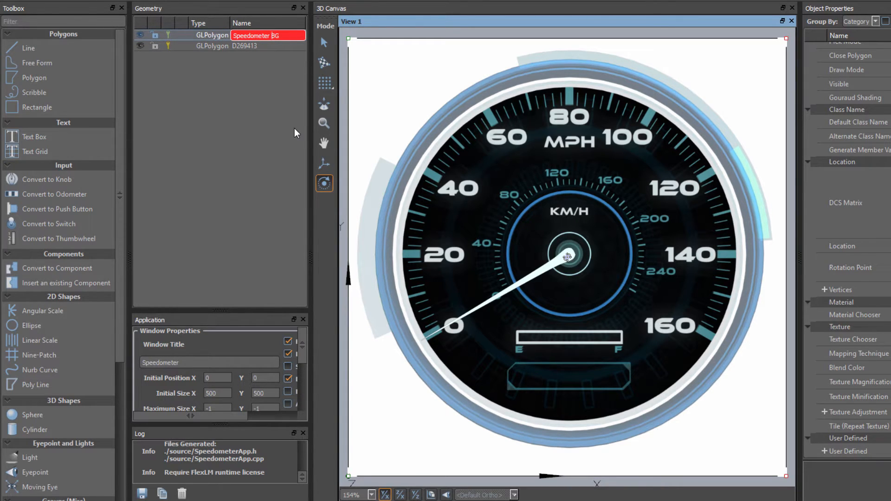
pyautogui.press('BackSpace')
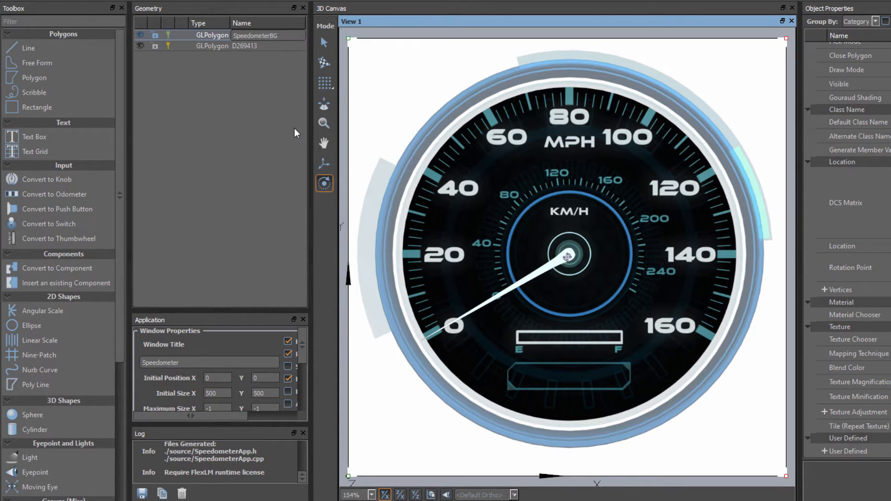
pyautogui.click(284, 122)
# - Rename the needle polygon as needle
pyautogui.click(265, 47)
pyautogui.click(255, 46)
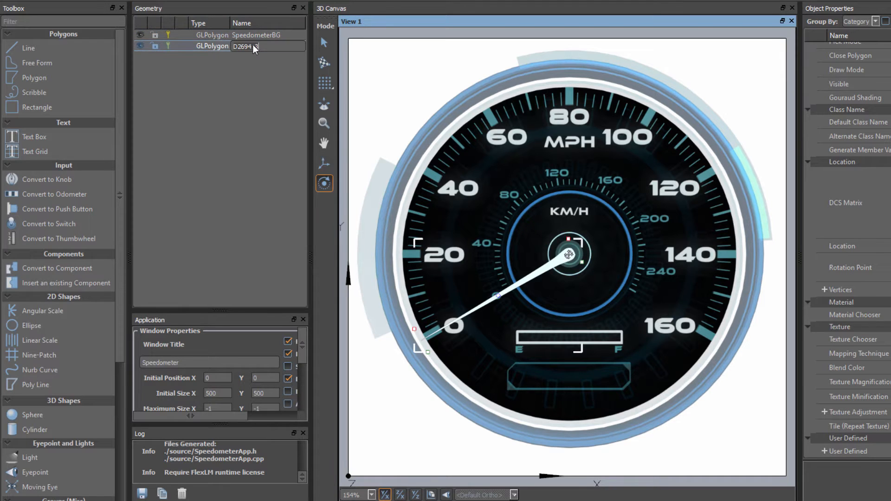
pyautogui.write('needle')
pyautogui.press('Return')
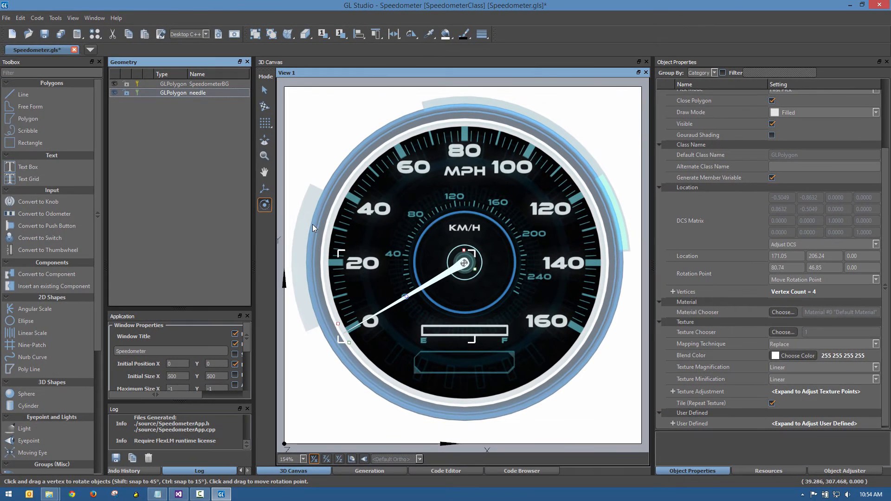
# - Switch to the Code workspace layout and set the canvas zoom to fit the whole gauge
pyautogui.click(97, 17)
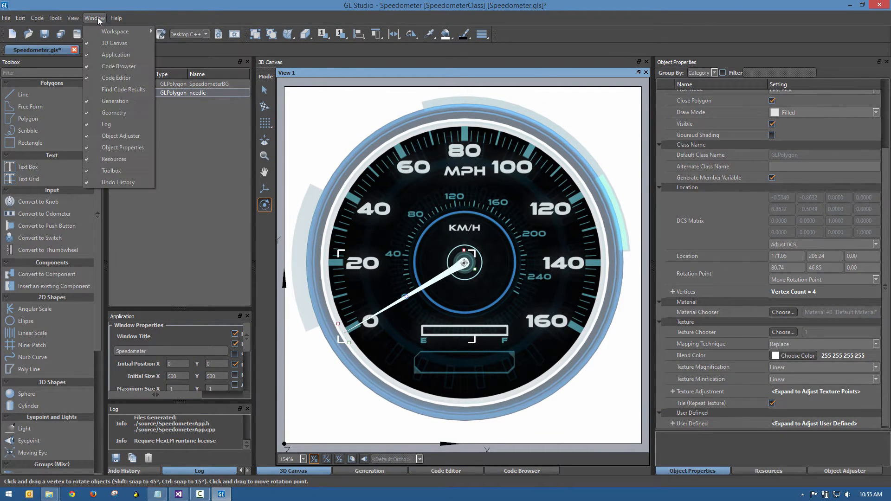
pyautogui.moveTo(102, 31)
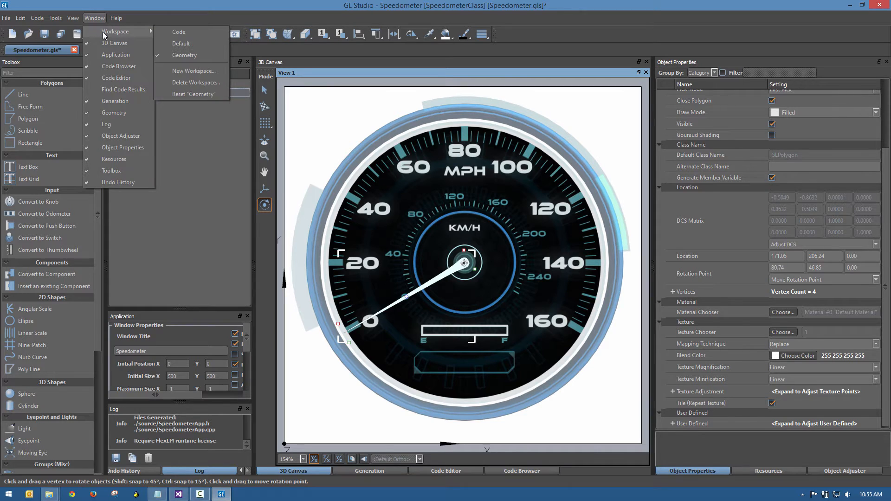
pyautogui.click(185, 32)
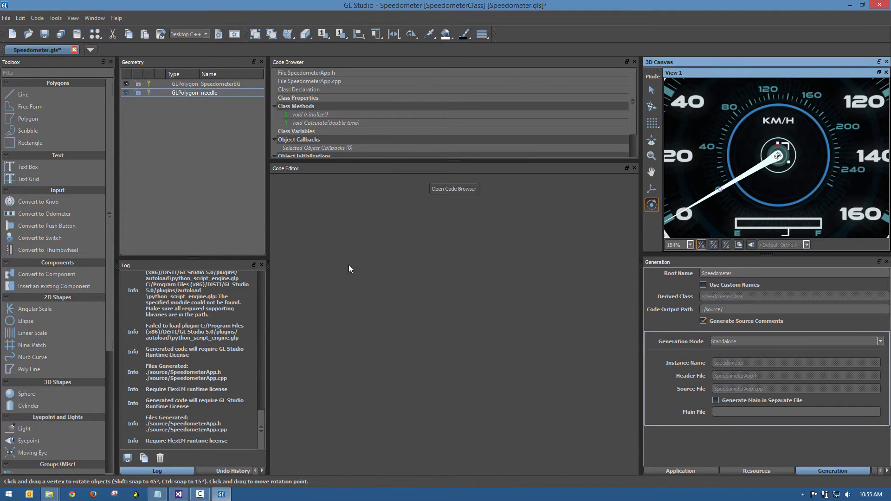
pyautogui.click(690, 243)
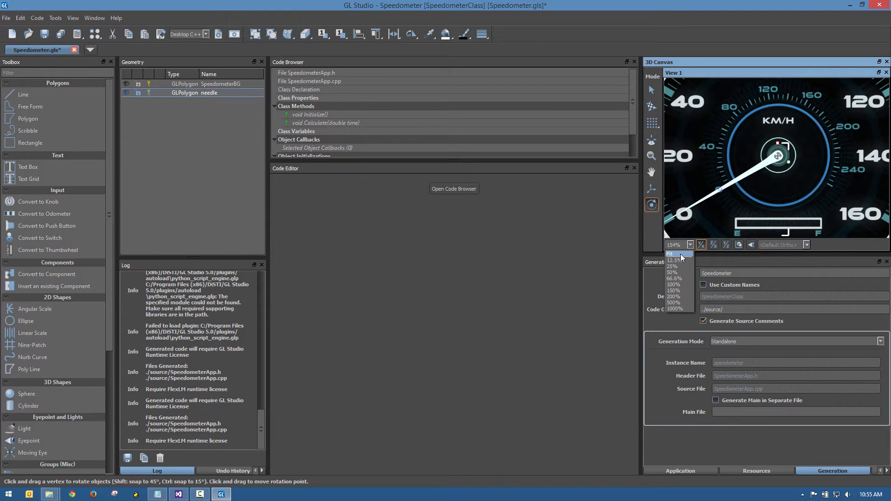
pyautogui.click(680, 254)
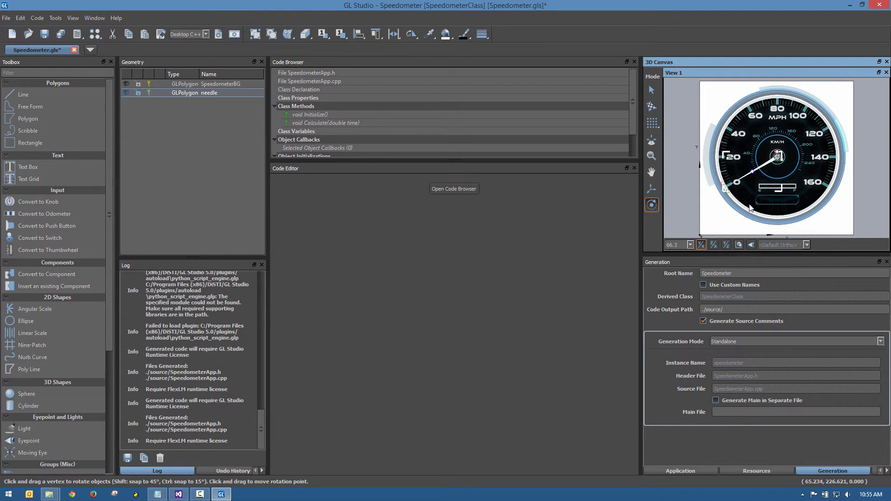
pyautogui.click(500, 229)
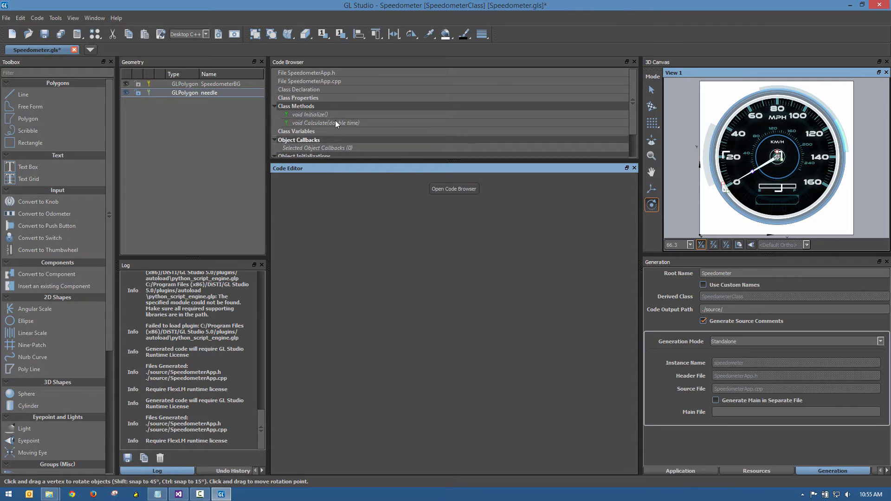
# - Add two class properties and define the second as a bool named Testing with an initial value of true
pyautogui.click(314, 98)
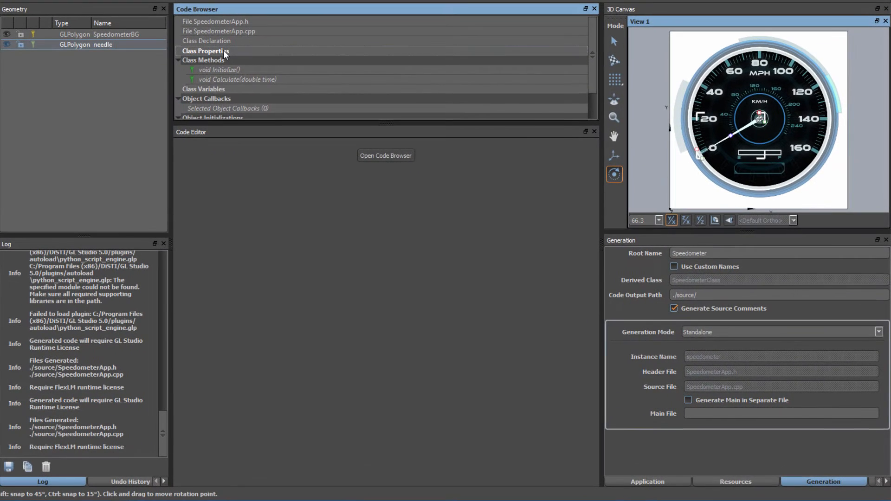
pyautogui.doubleClick(223, 50)
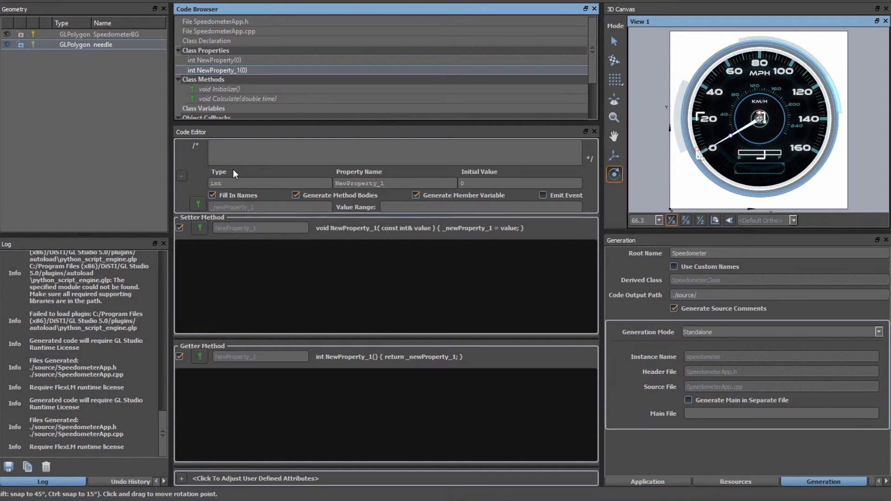
pyautogui.click(231, 184)
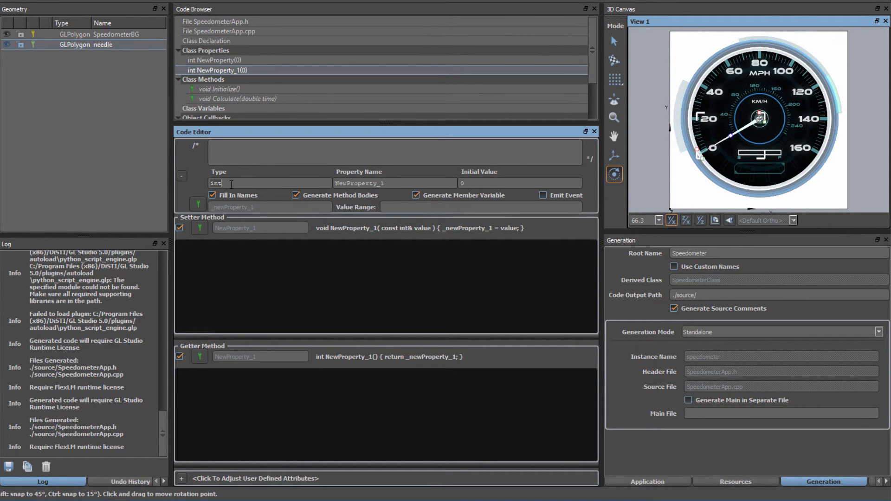
pyautogui.press('BackSpace')
pyautogui.press('BackSpace')
pyautogui.press('BackSpace')
pyautogui.write('bool')
pyautogui.press('Tab')
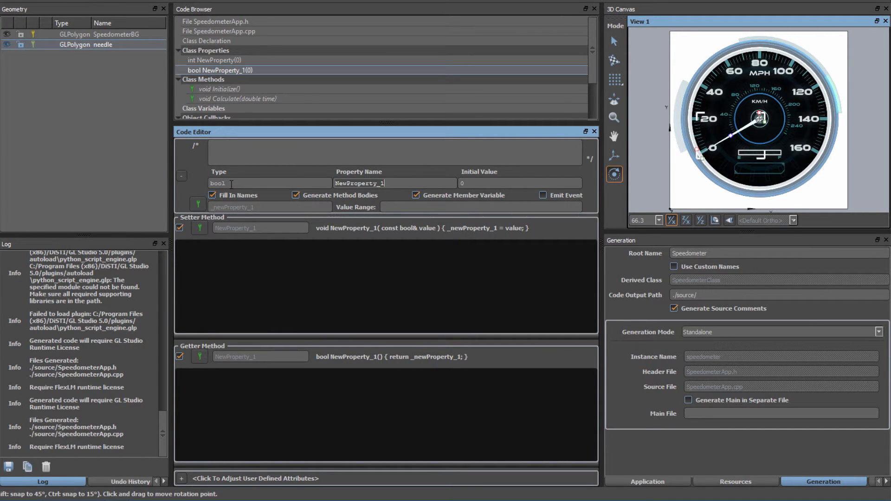
pyautogui.write('Testing')
pyautogui.press('Tab')
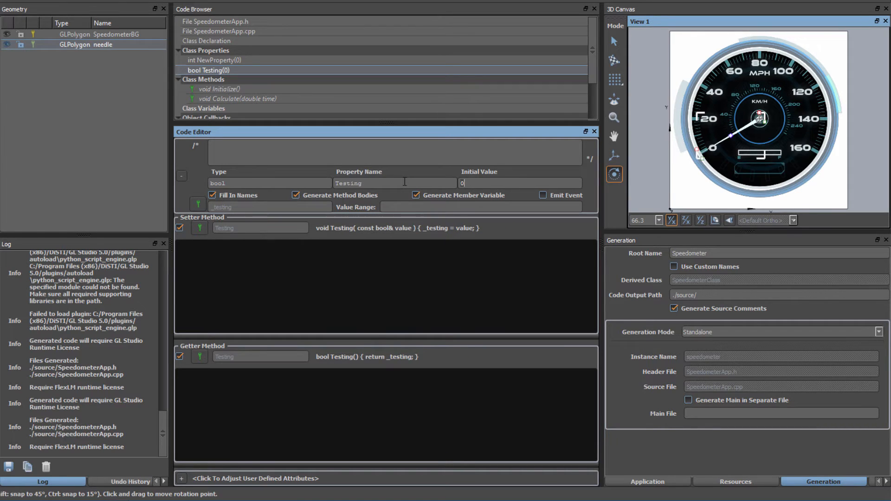
pyautogui.write('true')
# - Document the Testing property with the comment "Make the needle wiggle even if I'm not connected to a data stream"
pyautogui.click(218, 152)
pyautogui.write("Make the needle wiggle even if I'm not co")
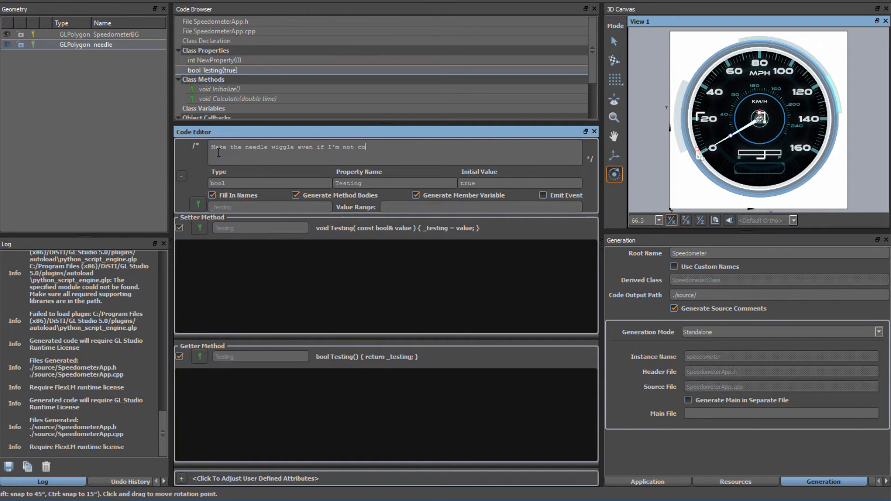
pyautogui.write('nnected to a data stream')
# - Give the first new property, NewProperty, the comment "Speed value for the needle"
pyautogui.click(236, 61)
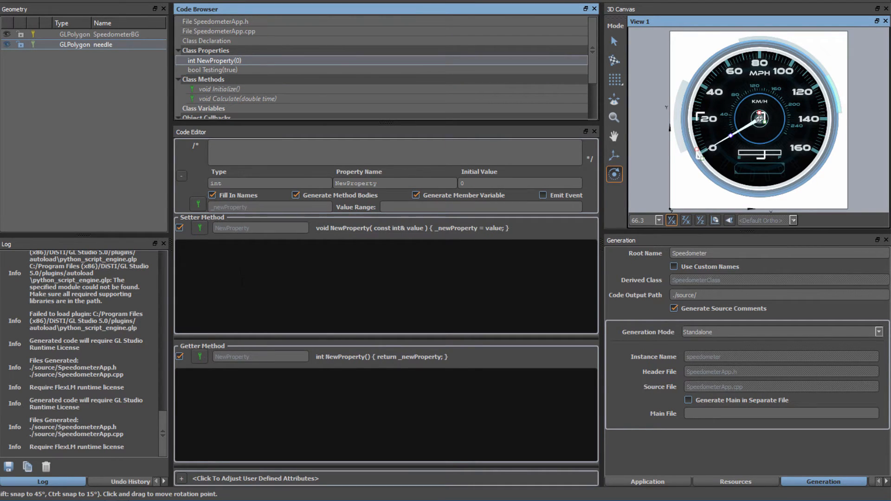
pyautogui.click(238, 149)
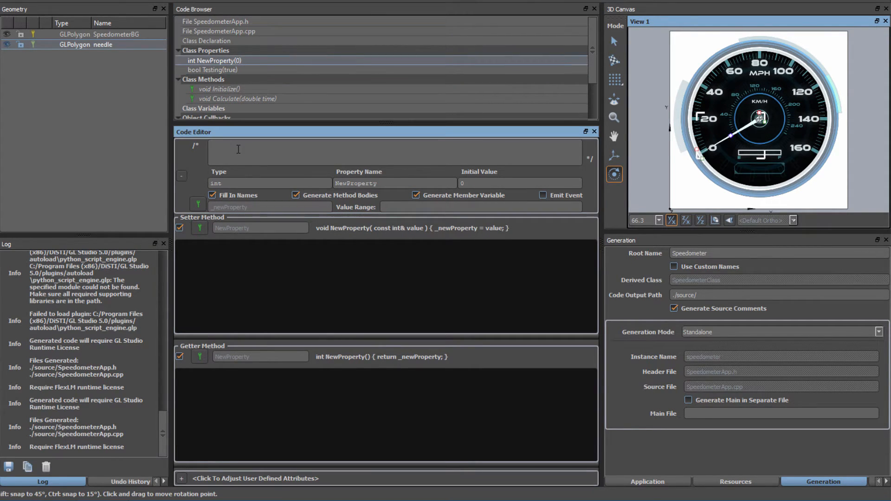
pyautogui.write('Speed value for the needl')
# - Define that property as a float named Speed with an initial value of 0.0f
pyautogui.press('BackSpace')
pyautogui.press('BackSpace')
pyautogui.press('BackSpace')
pyautogui.write('float')
pyautogui.press('Tab')
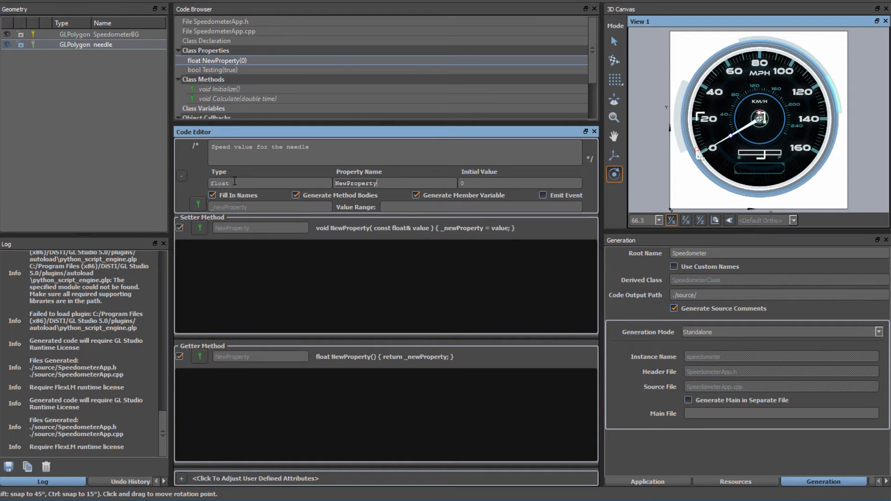
pyautogui.write('Speed')
pyautogui.press('Tab')
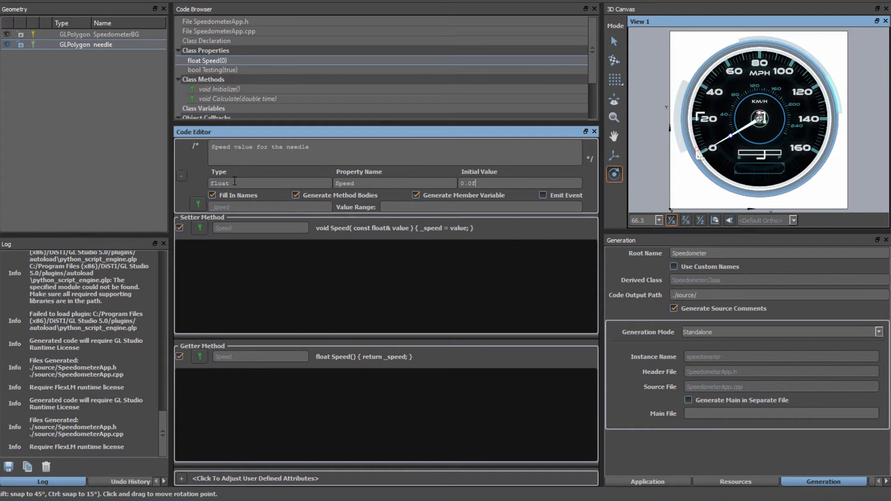
pyautogui.click(236, 256)
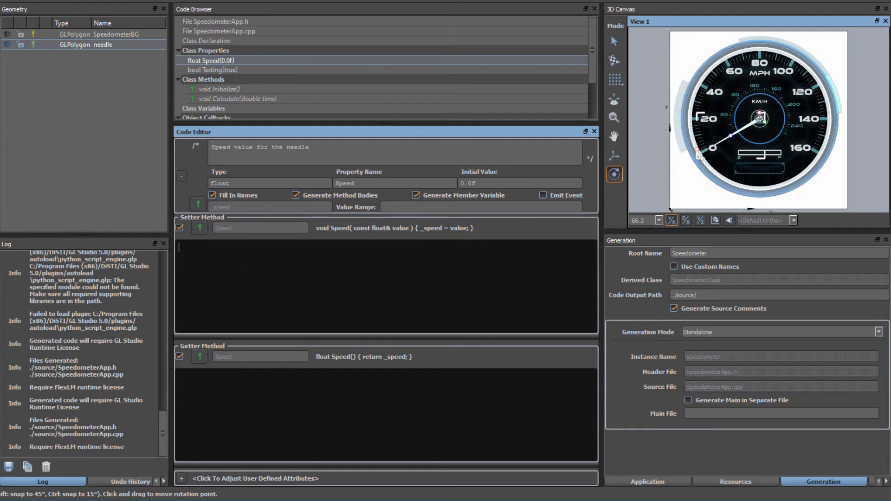
# - Turn the Speed property's setter and getter methods off and back on, one after the other
pyautogui.click(180, 227)
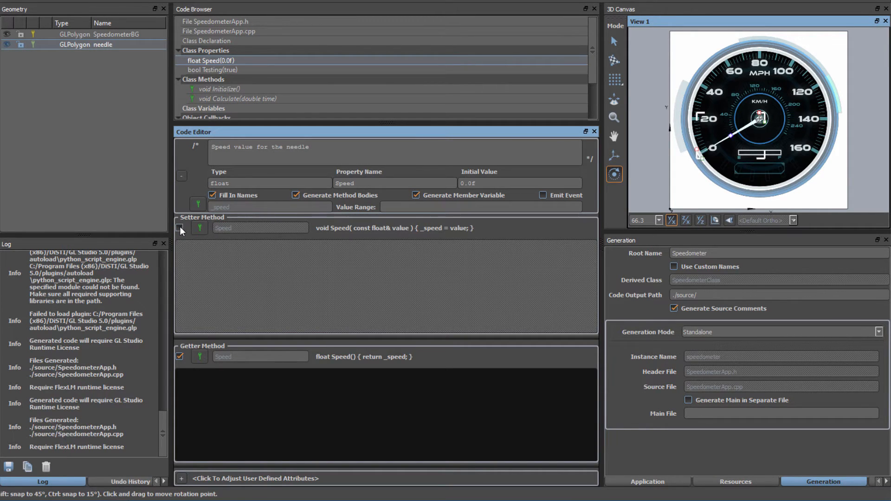
pyautogui.click(180, 226)
pyautogui.click(179, 357)
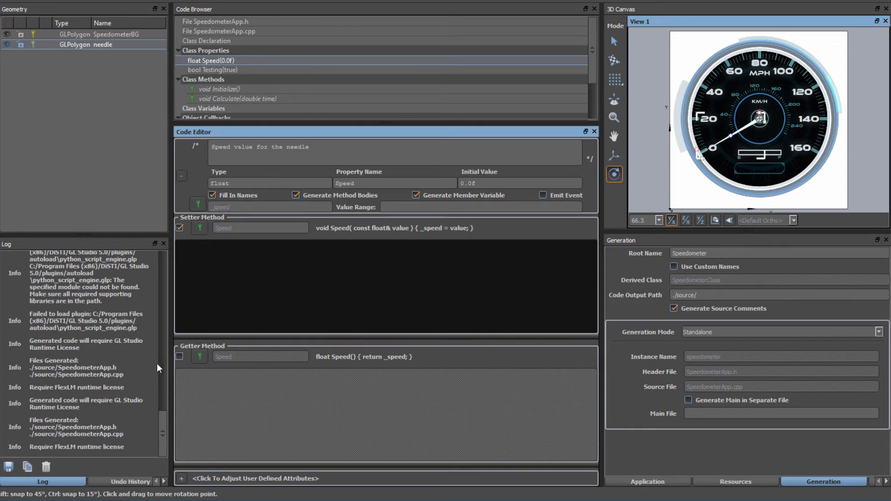
pyautogui.click(179, 357)
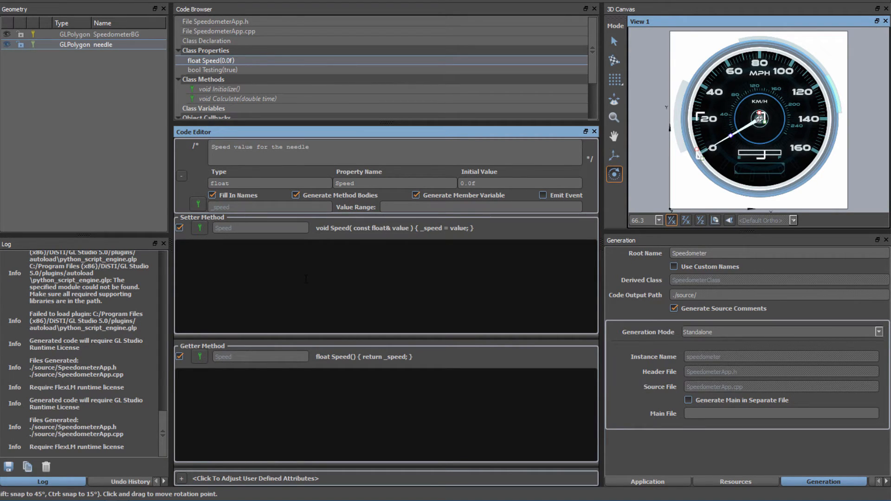
# - Write the Speed setter: store value in _speed, compute double angle = -( 240.0 / 160.0) * value, and call needle->DynamicRotate( angle, Z_AXIS )
pyautogui.write('_speed = value;  // 240 degrees rotation with 160 units (MPH) double angle = -( 240.0 / 160.0) * value;  needle->DynamicRotate( angle, Z_AXIS );')
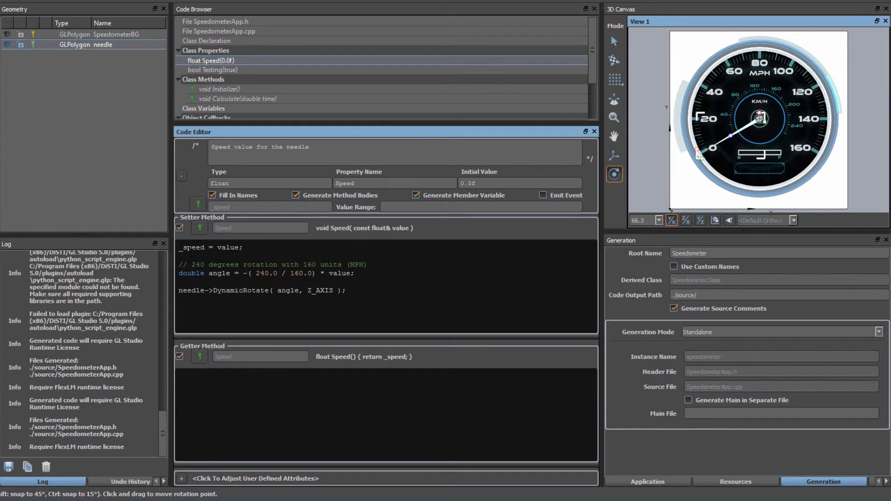
pyautogui.moveTo(179, 247); pyautogui.dragTo(179, 256)
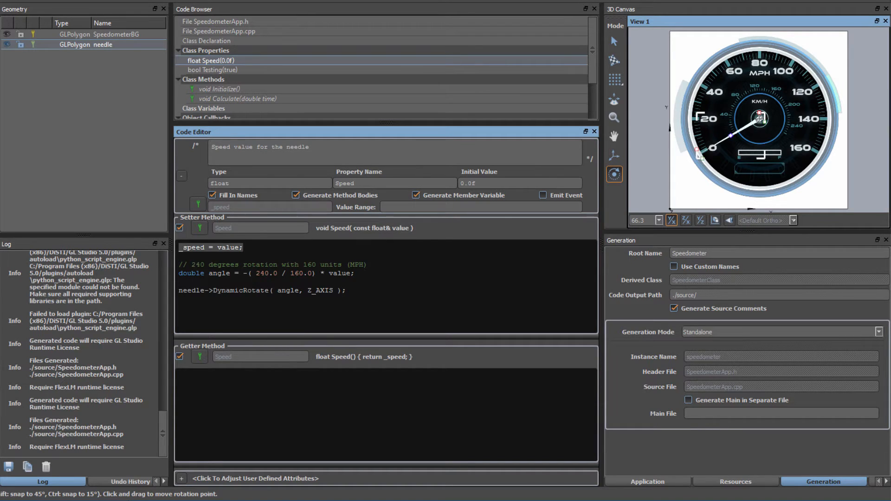
pyautogui.click(248, 245)
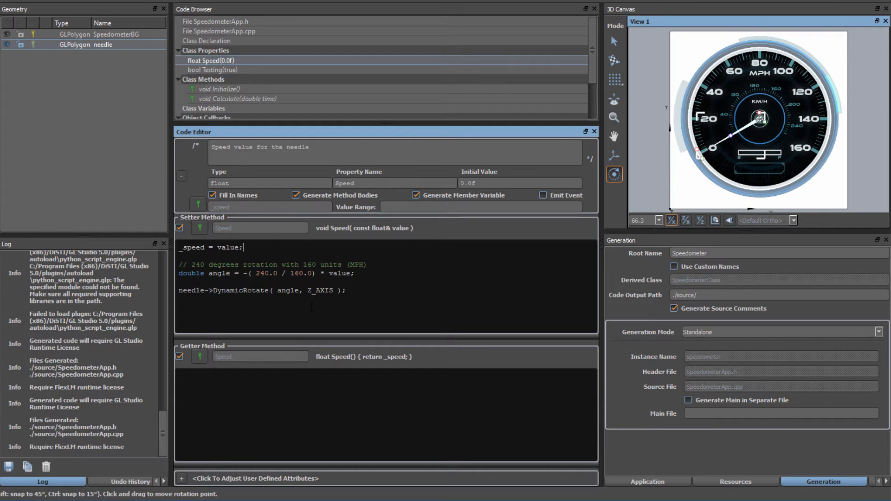
# - Examine the setter's rotation comment and angle formula against the needle's sweep from 0 to 160 MPH on the gauge
pyautogui.moveTo(182, 264); pyautogui.dragTo(368, 264)
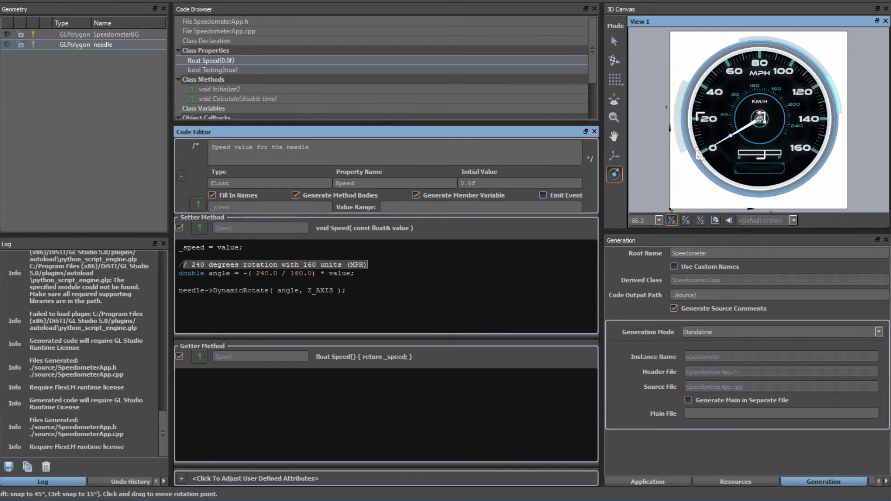
pyautogui.doubleClick(204, 264)
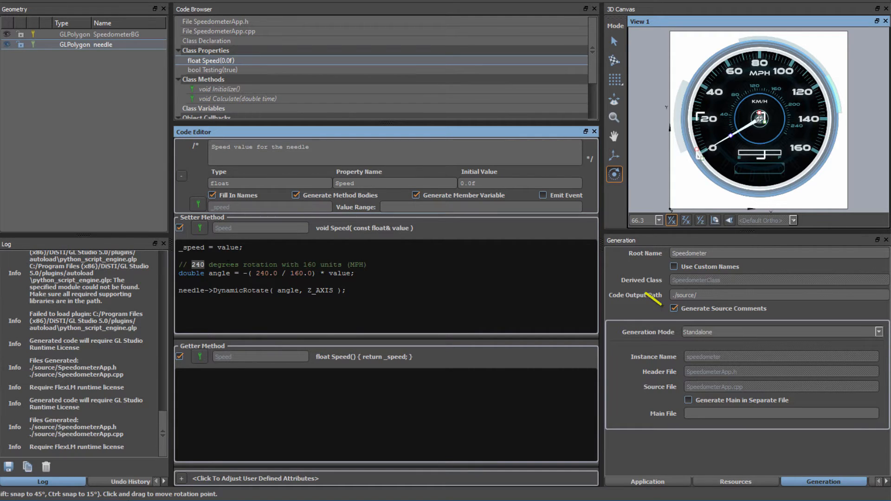
pyautogui.click(640, 180)
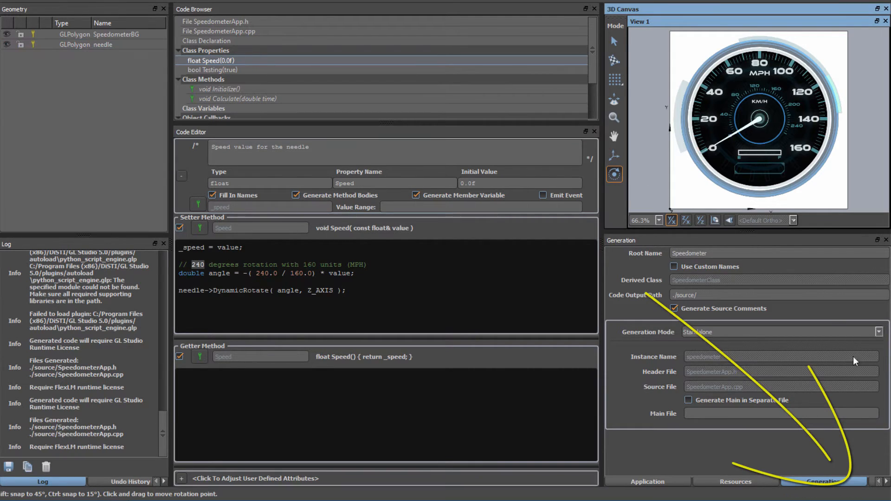
pyautogui.click(748, 130)
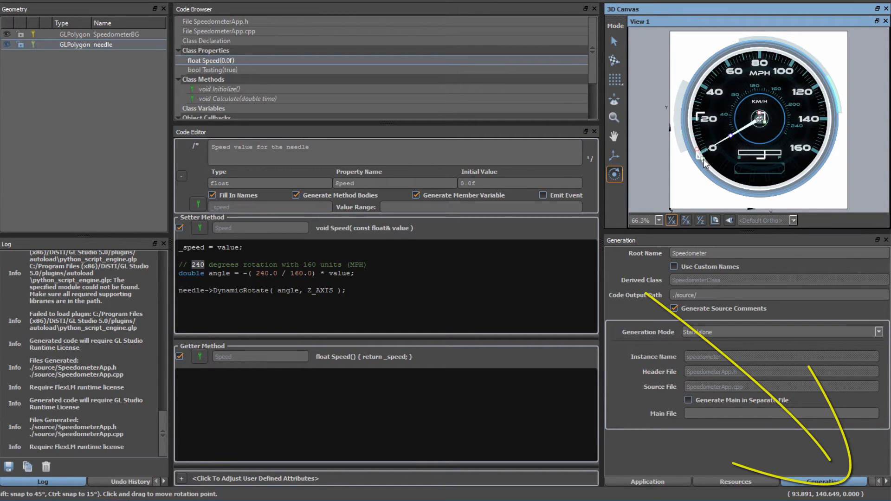
pyautogui.moveTo(705, 163)
pyautogui.mouseDown()
pyautogui.moveTo(689, 137)
pyautogui.moveTo(738, 49)
pyautogui.moveTo(823, 81)
pyautogui.moveTo(829, 158)
pyautogui.moveTo(833, 123)
pyautogui.moveTo(761, 39)
pyautogui.moveTo(682, 111)
pyautogui.moveTo(702, 160)
pyautogui.mouseUp()
pyautogui.moveTo(703, 160); pyautogui.dragTo(703, 159)
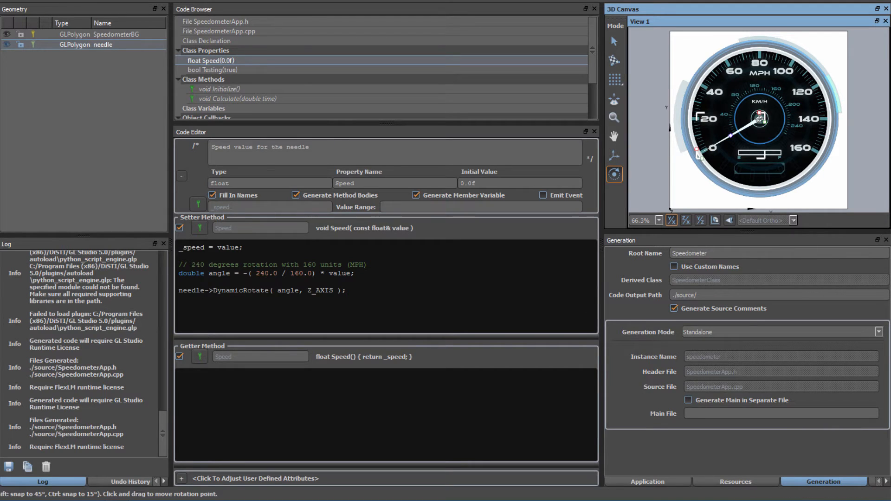
pyautogui.click(352, 289)
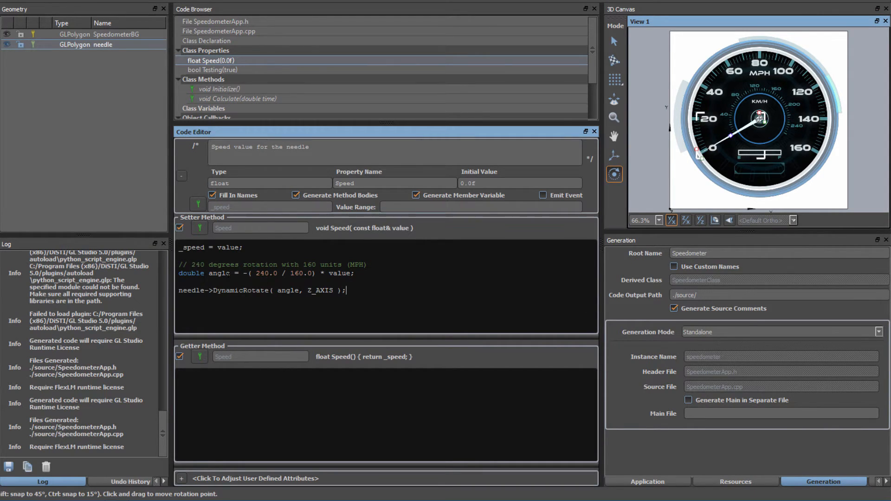
pyautogui.doubleClick(261, 273)
pyautogui.doubleClick(296, 273)
pyautogui.doubleClick(336, 273)
pyautogui.doubleClick(219, 274)
# - Delete the DynamicRotate call after needle and re-enter it with code completion as needle->DynamicRotate( angle, Z_AXIS );
pyautogui.click(220, 291)
pyautogui.moveTo(213, 291); pyautogui.dragTo(365, 292)
pyautogui.press('Delete')
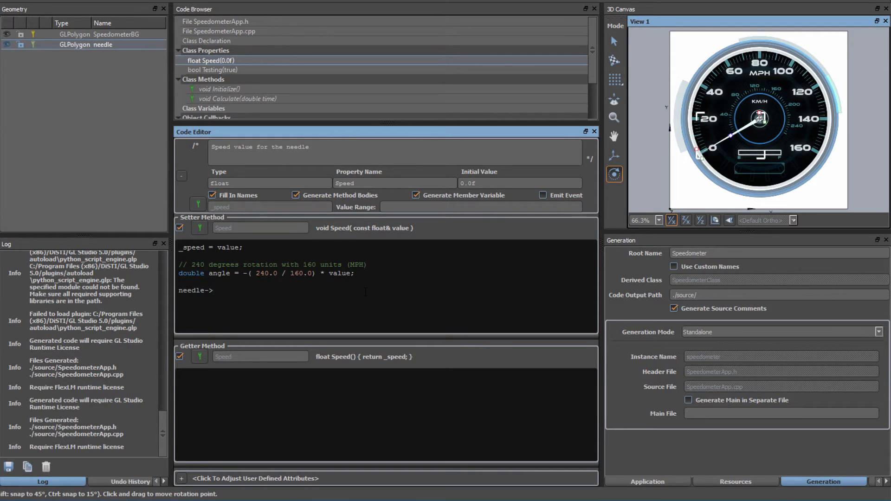
pyautogui.press('BackSpace')
pyautogui.press('BackSpace')
pyautogui.press('BackSpace')
pyautogui.write('e->')
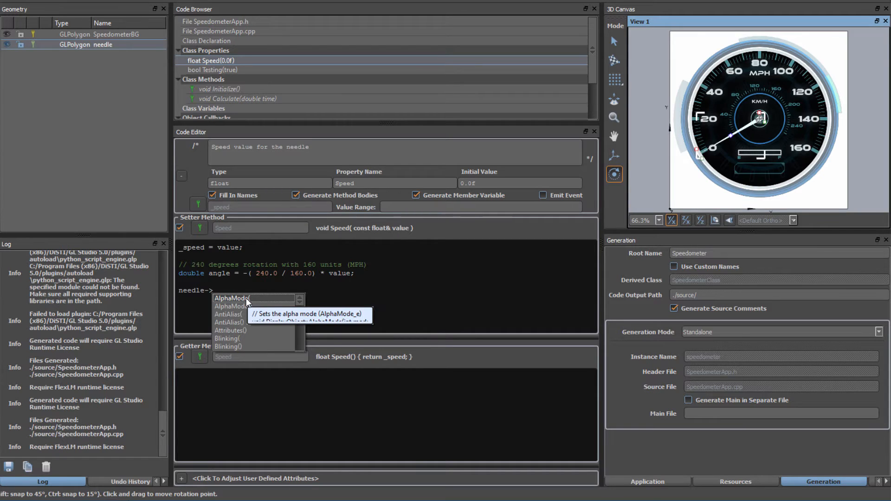
pyautogui.moveTo(299, 299)
pyautogui.mouseDown()
pyautogui.moveTo(302, 341)
pyautogui.moveTo(312, 291)
pyautogui.mouseUp()
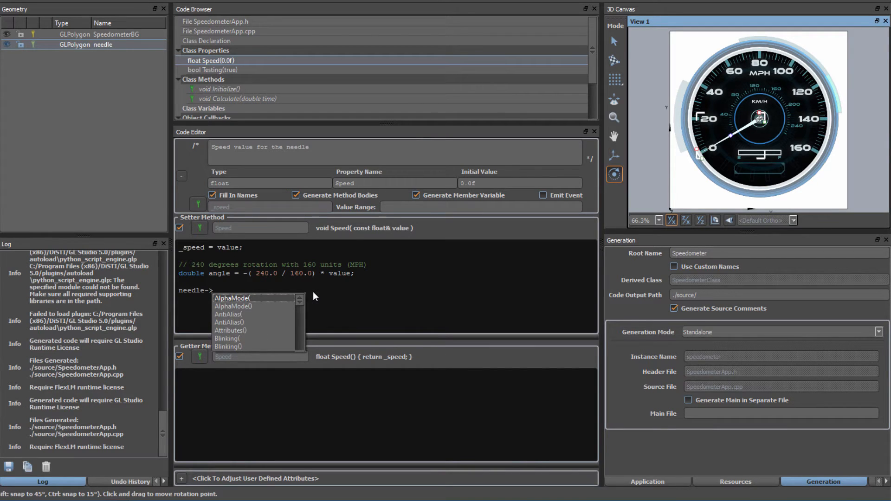
pyautogui.write('Dynami')
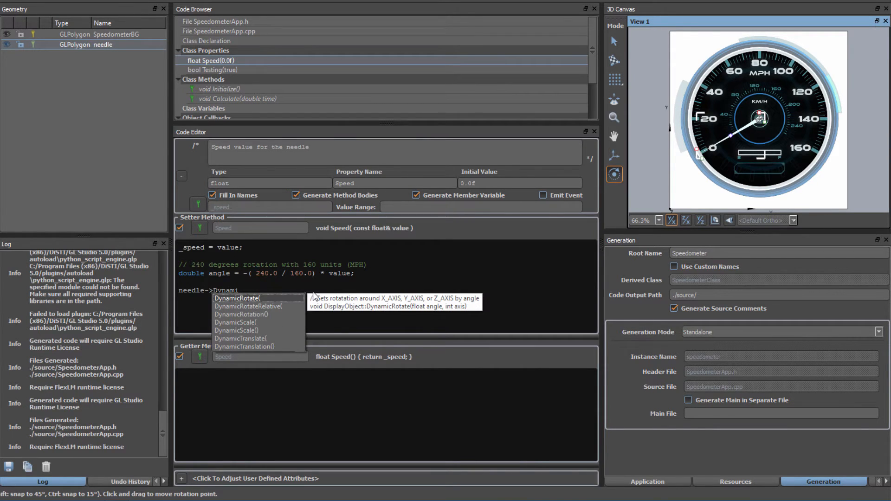
pyautogui.click(269, 298)
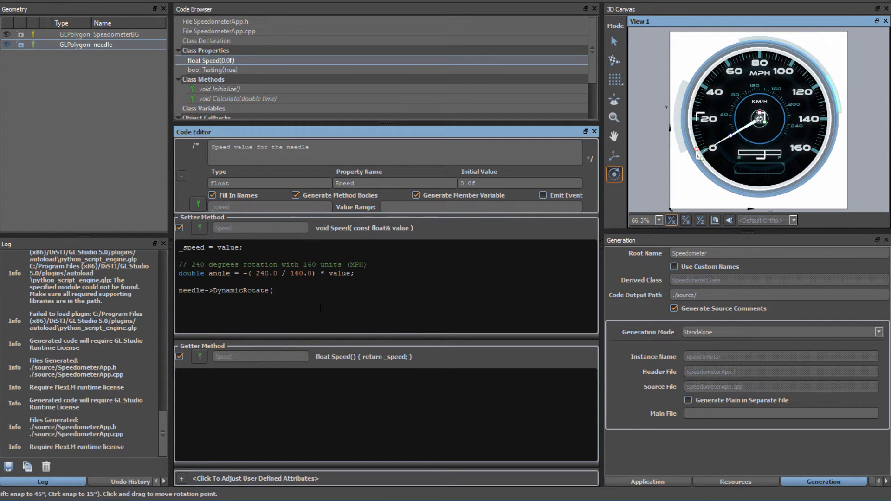
pyautogui.write('angle, Z_AXIS );')
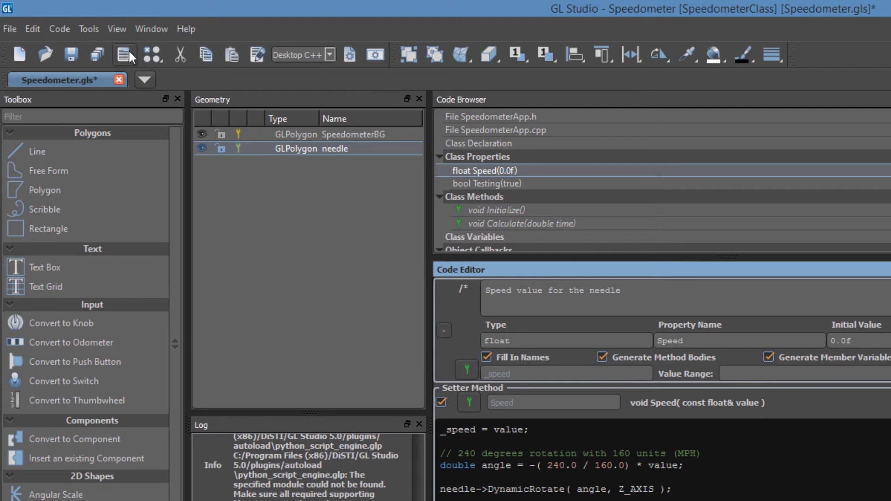
# - Generate the speedometer code, run it from Visual Studio with the local Windows debugger, and close the running gauge after moving it aside
pyautogui.click(124, 53)
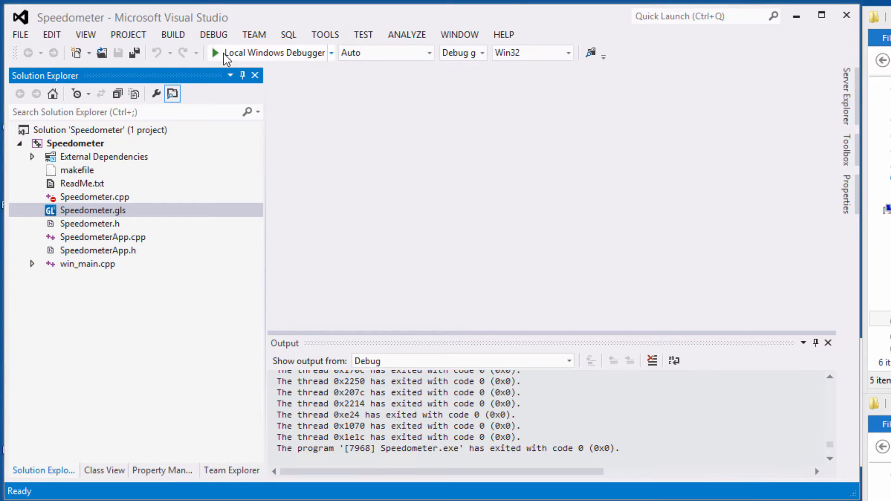
pyautogui.click(216, 52)
pyautogui.click(365, 333)
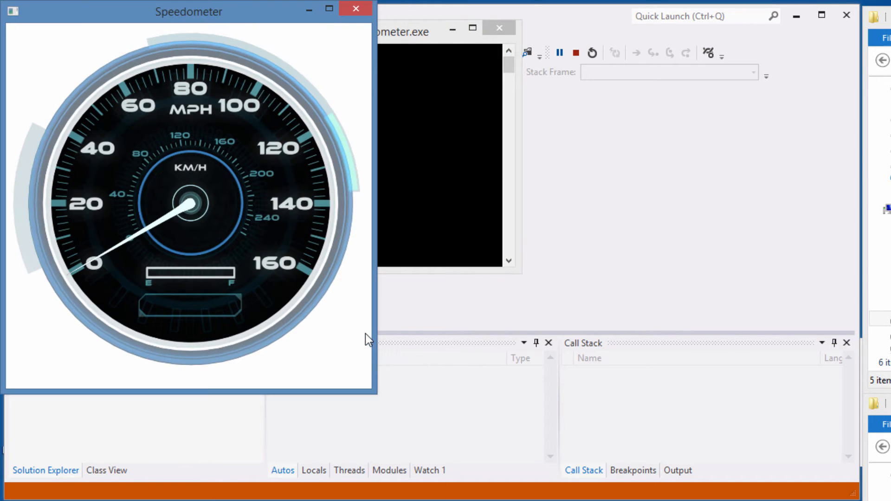
pyautogui.moveTo(222, 14); pyautogui.dragTo(559, 122)
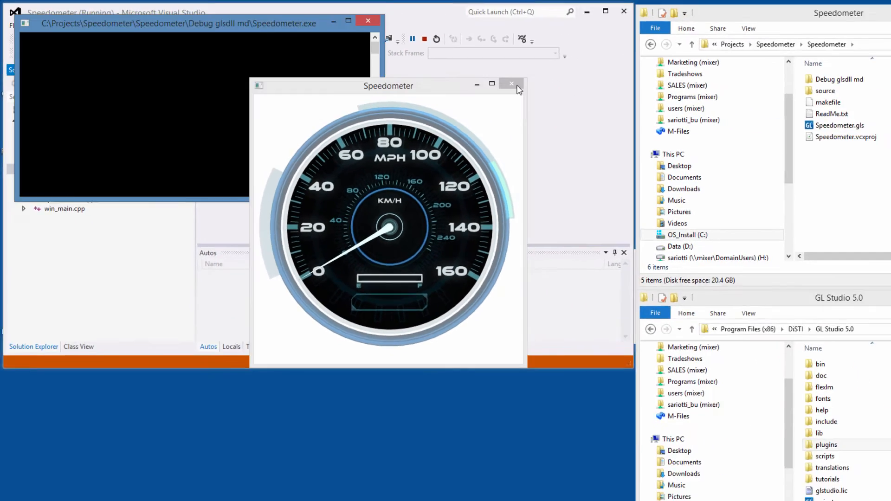
pyautogui.click(693, 113)
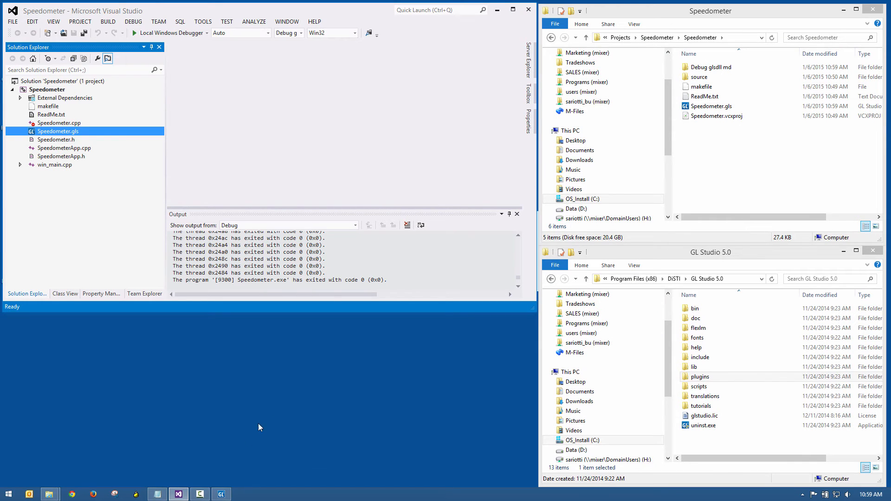
# - Switch back to GL Studio and open the Initialize method's empty body in the code editor
pyautogui.click(225, 496)
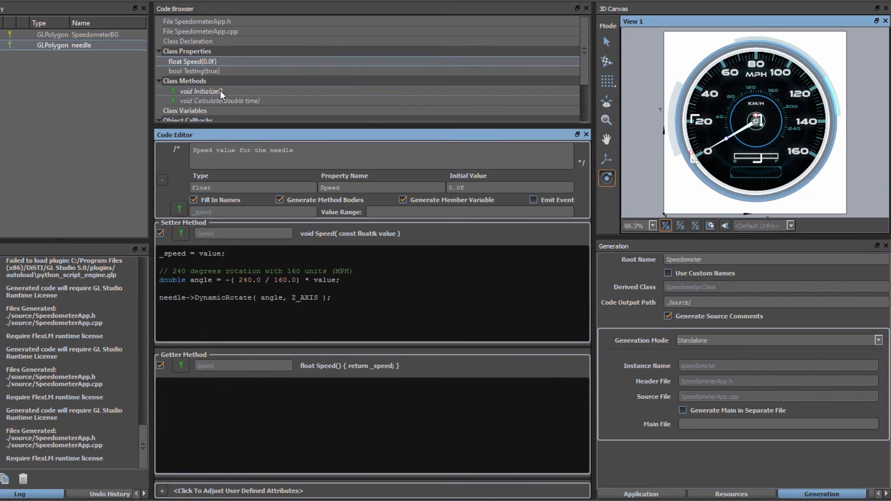
pyautogui.click(318, 132)
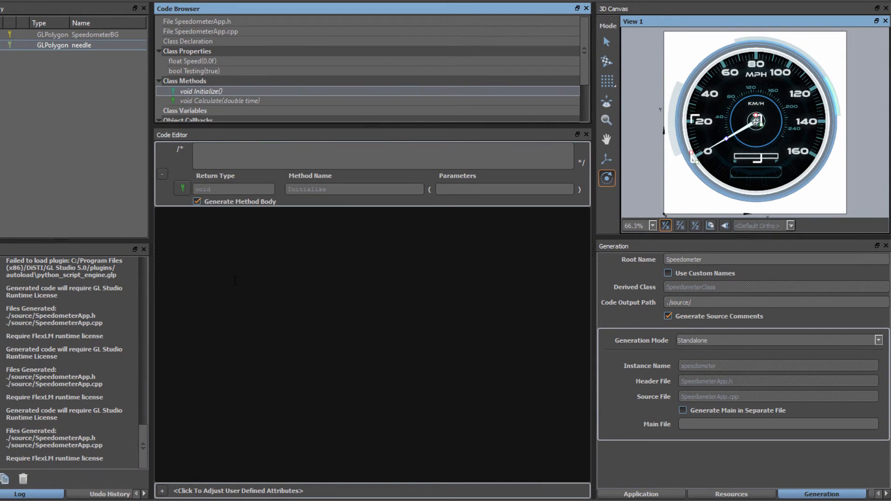
pyautogui.click(235, 281)
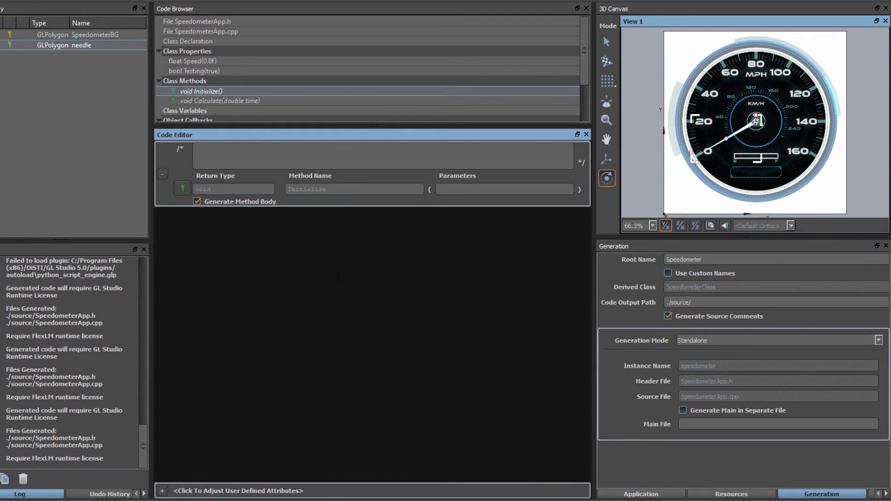
# - Add an if (_testing) block with braces below the existing objects->Group::Calculate line in the Calculate method
pyautogui.click(244, 101)
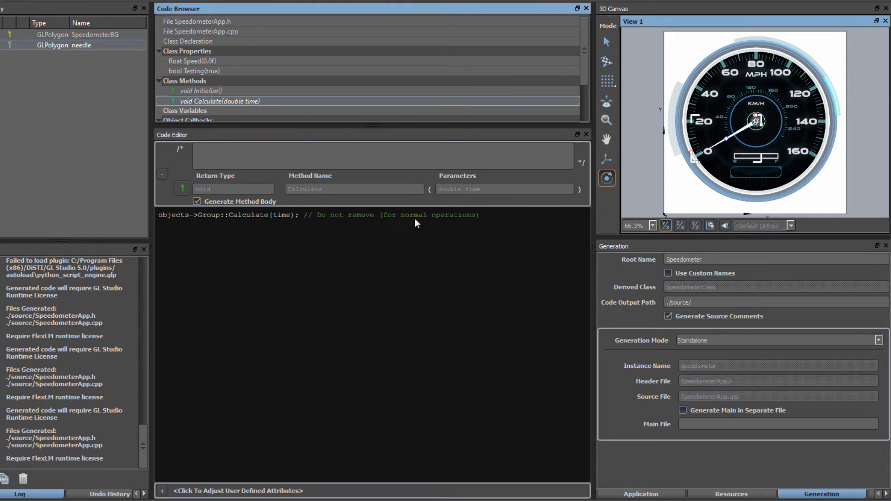
pyautogui.click(287, 281)
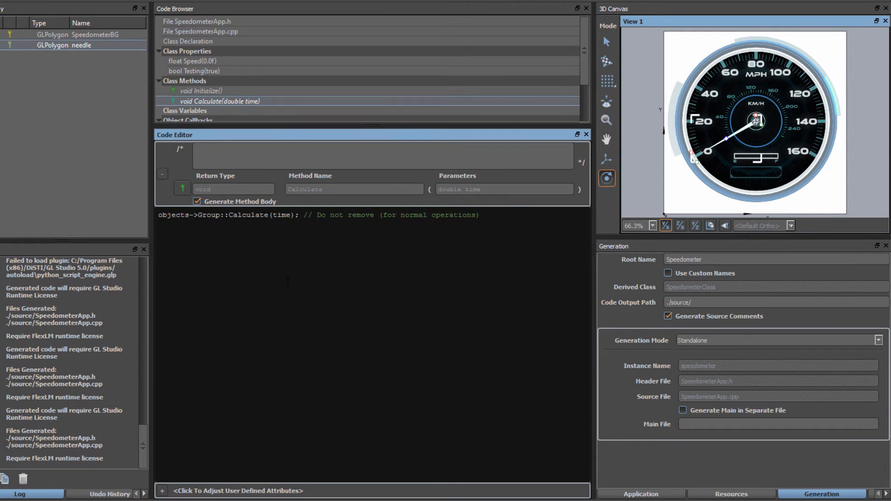
pyautogui.press('Return')
pyautogui.write('if (_testing)')
pyautogui.press('Return')
pyautogui.write('{')
pyautogui.write('}')
# - Inside the _testing block, write the call Speed( RampFloat(time, 0.0f, 160.0f) ); and highlight RampFloat
pyautogui.write('Spee')
pyautogui.write('d( ')
pyautogui.write('RampFloat')
pyautogui.write('()')
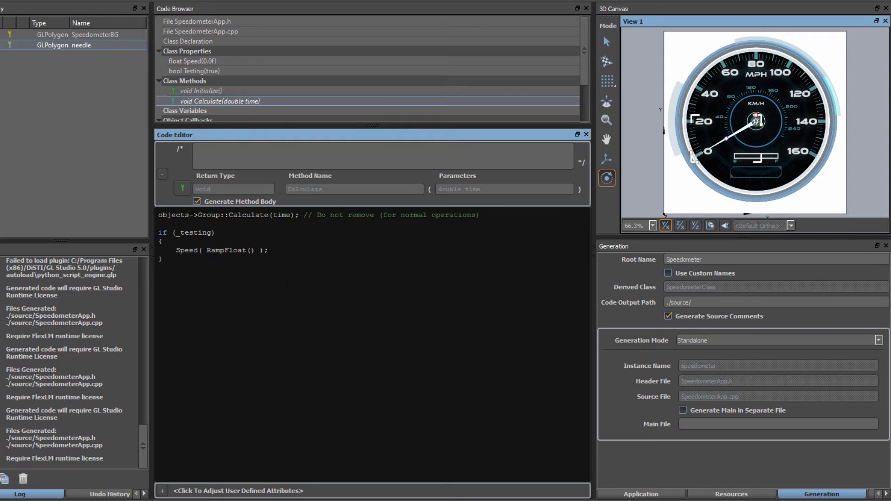
pyautogui.write('time, 0.0f, 160.0f')
pyautogui.doubleClick(233, 250)
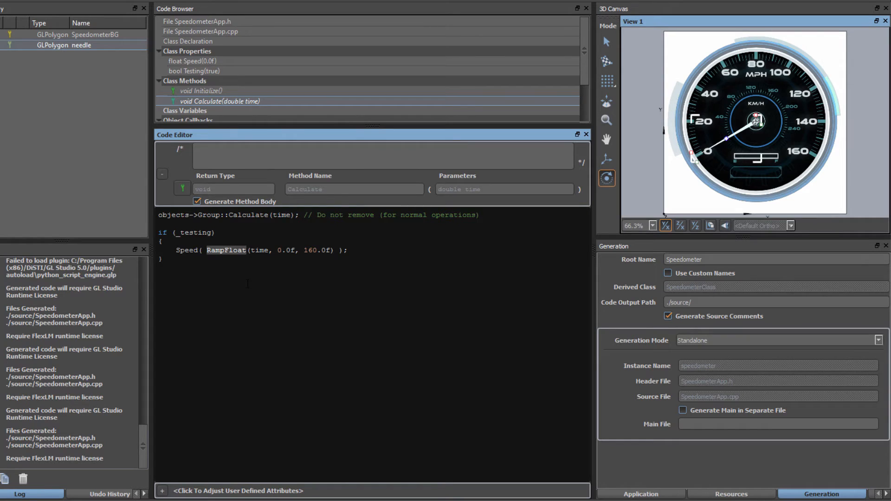
# - Add #include "glsutil.h" to the beginning of the generated header file SpeedometerApp.h
pyautogui.click(230, 22)
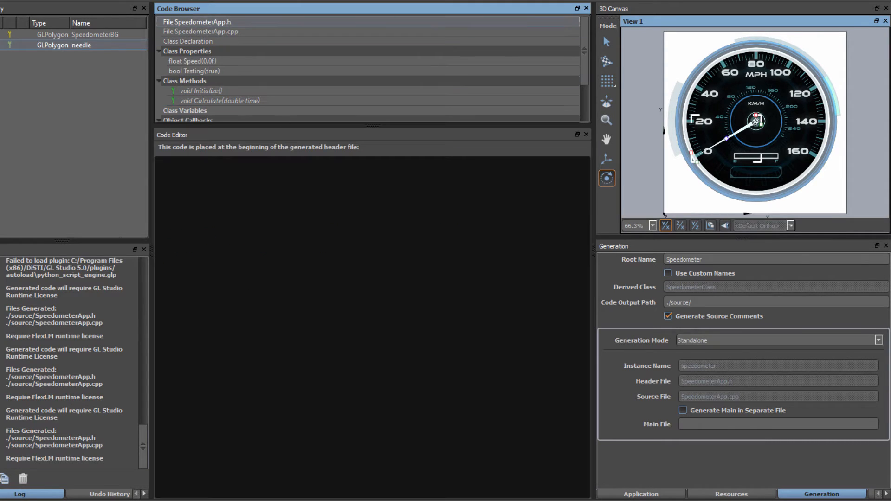
pyautogui.click(297, 261)
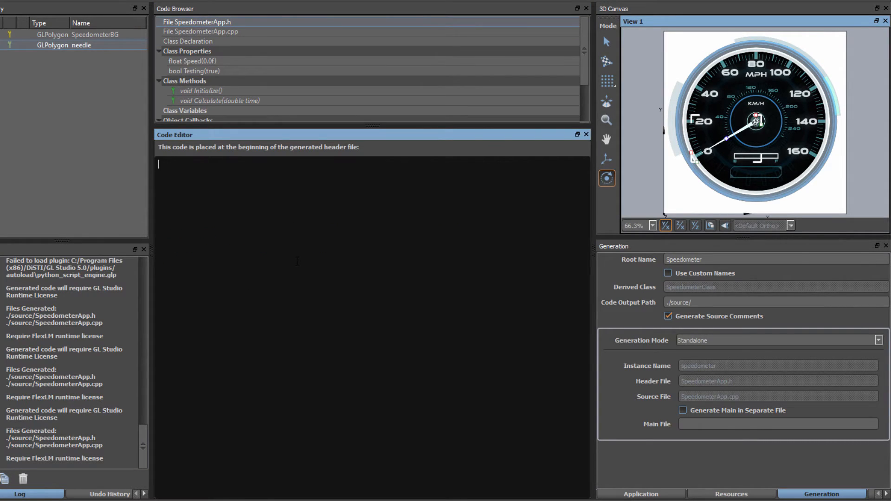
pyautogui.write('#include "glsutil.h"')
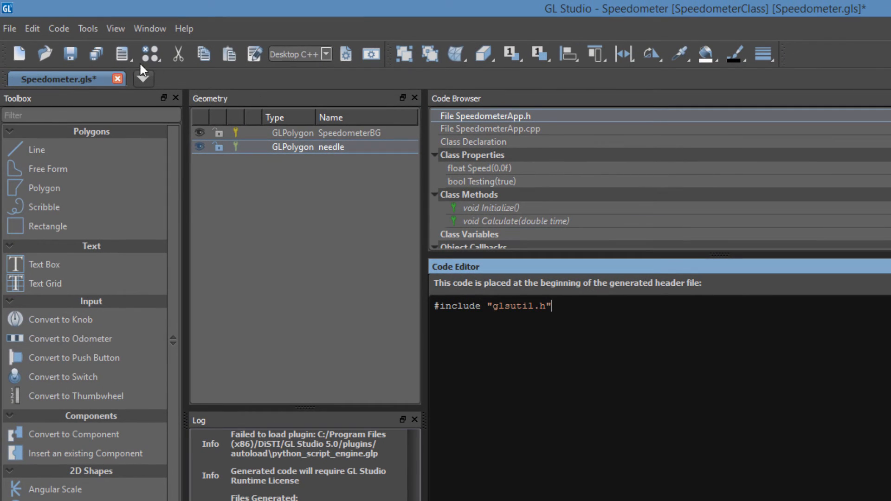
# - Regenerate the code, rebuild the out-of-date project in Visual Studio, watch the needle sweep in the running speedometer, and close it
pyautogui.click(123, 53)
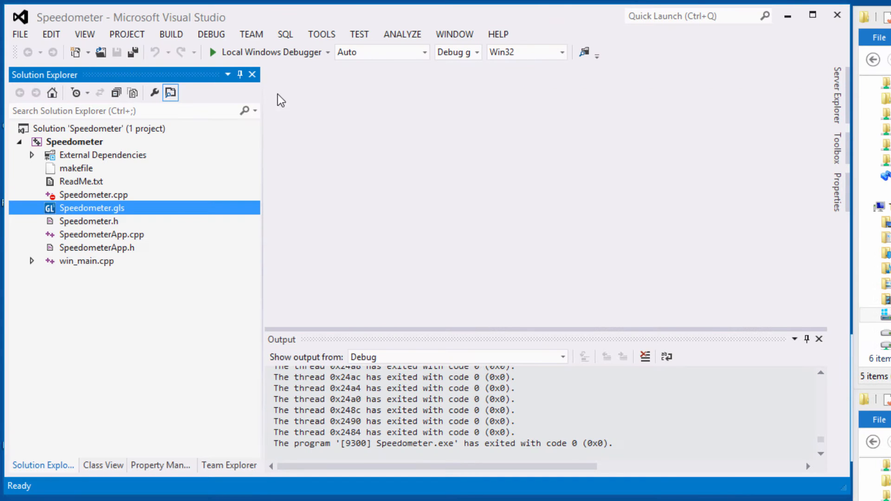
pyautogui.click(214, 51)
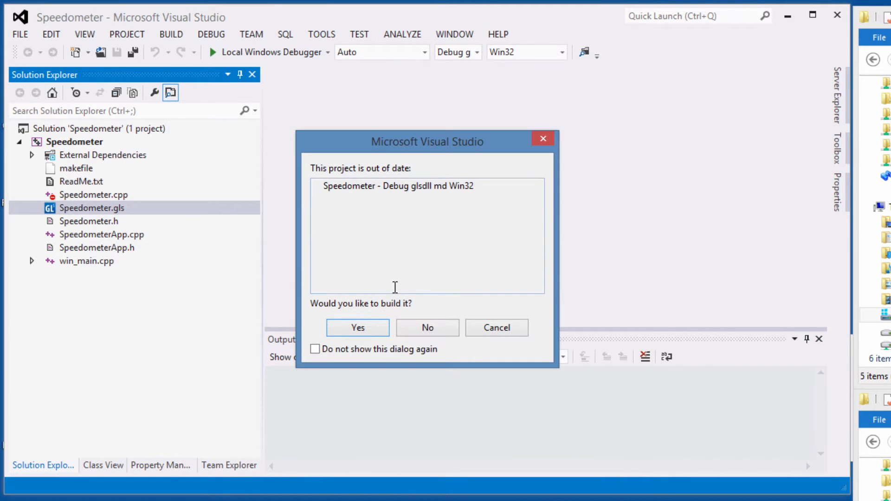
pyautogui.click(375, 329)
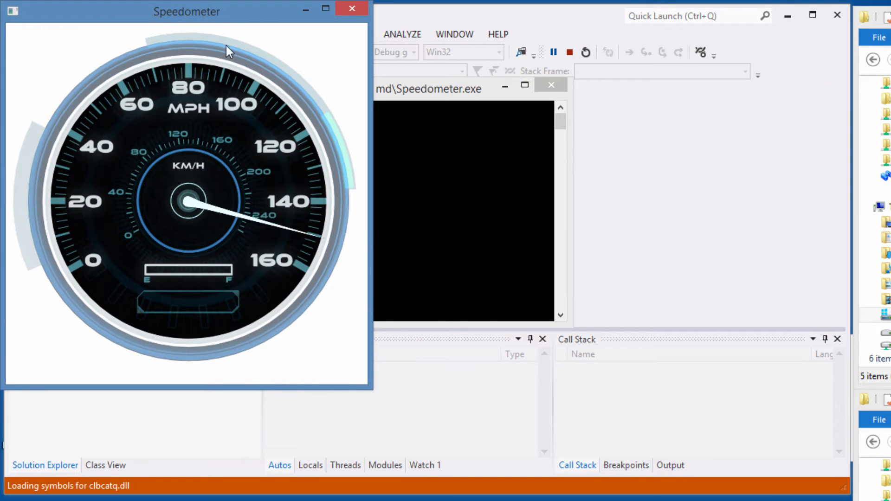
pyautogui.moveTo(224, 13); pyautogui.dragTo(520, 46)
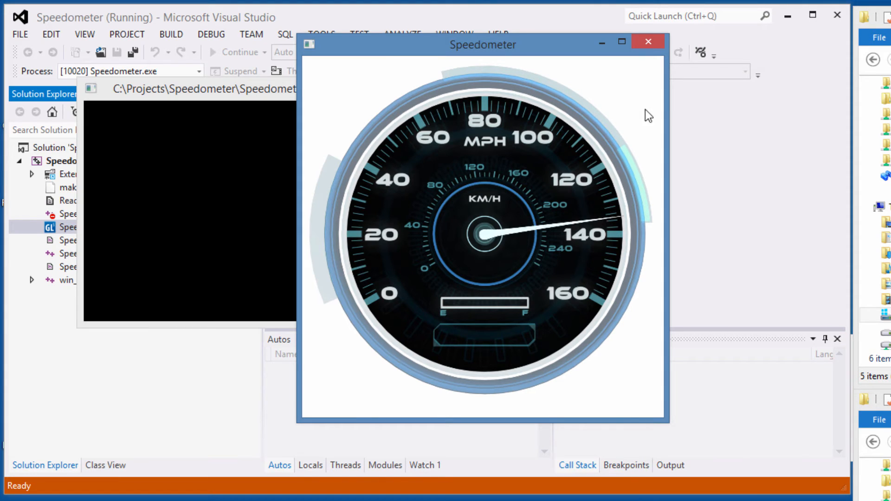
pyautogui.click(648, 41)
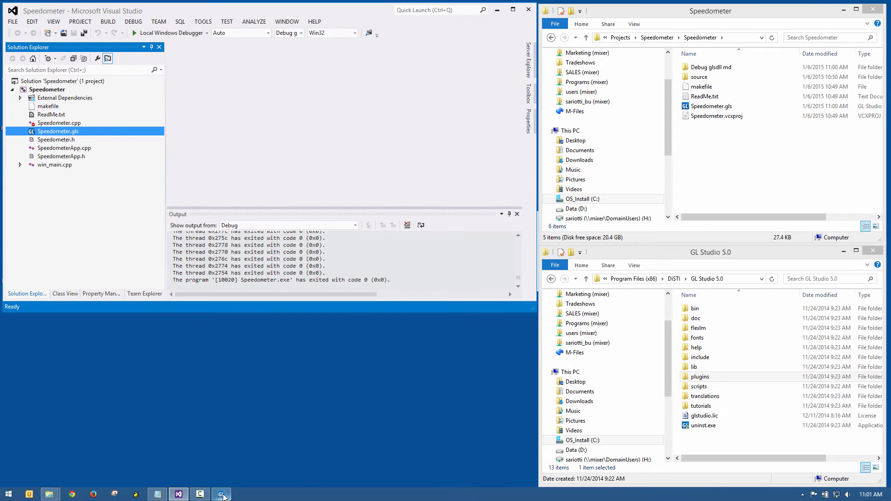
# - Return to GL Studio, switch the generation mode away from Standalone for reuse as a component, and generate the Speedometer source code
pyautogui.click(221, 494)
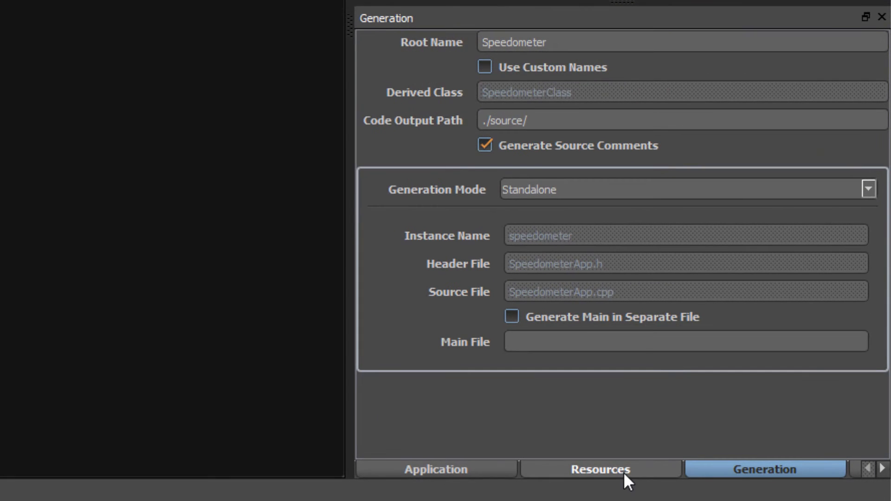
pyautogui.click(543, 189)
pyautogui.click(543, 229)
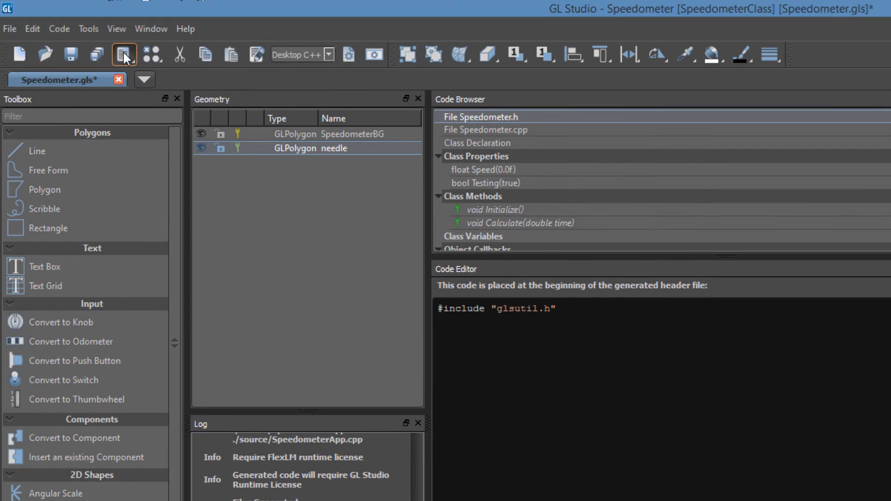
pyautogui.click(123, 53)
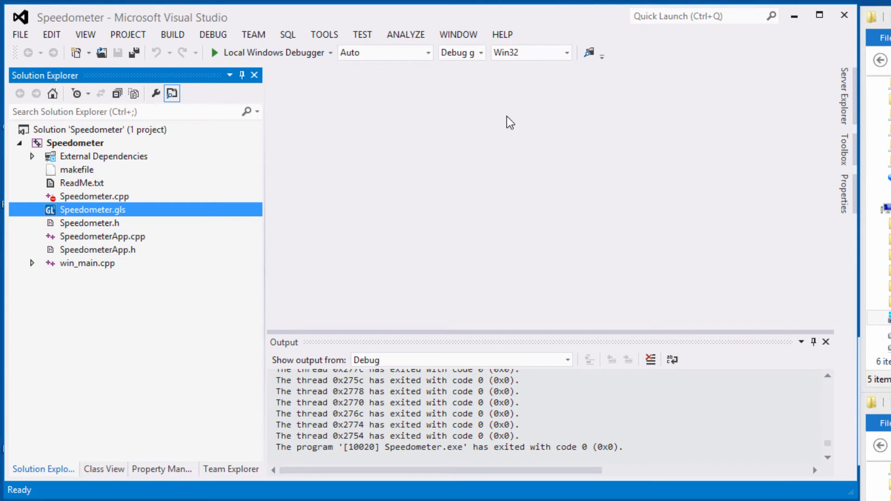
# - Set the Visual Studio configuration to Release RSO glsdll md and build the Speedometer project
pyautogui.click(481, 53)
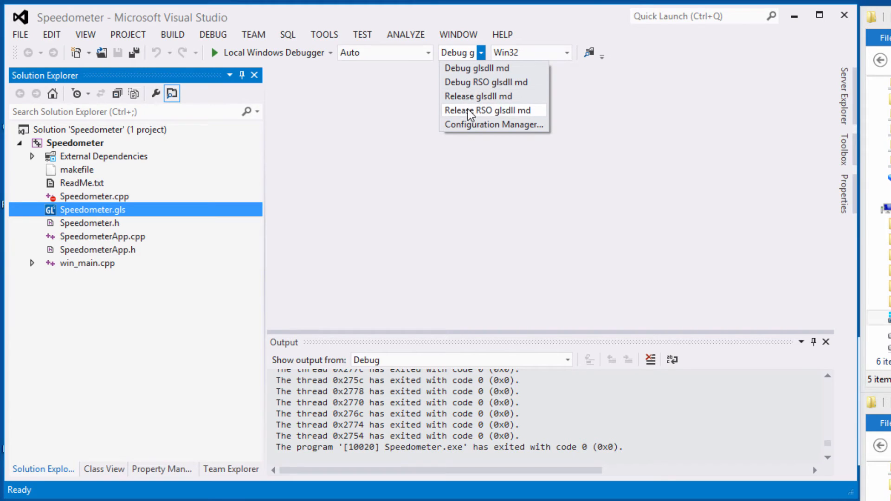
pyautogui.click(484, 112)
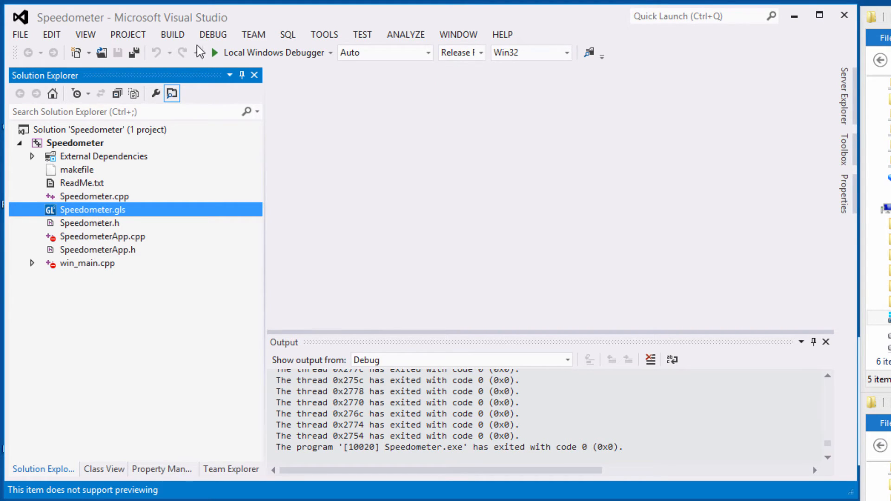
pyautogui.click(173, 34)
pyautogui.click(208, 119)
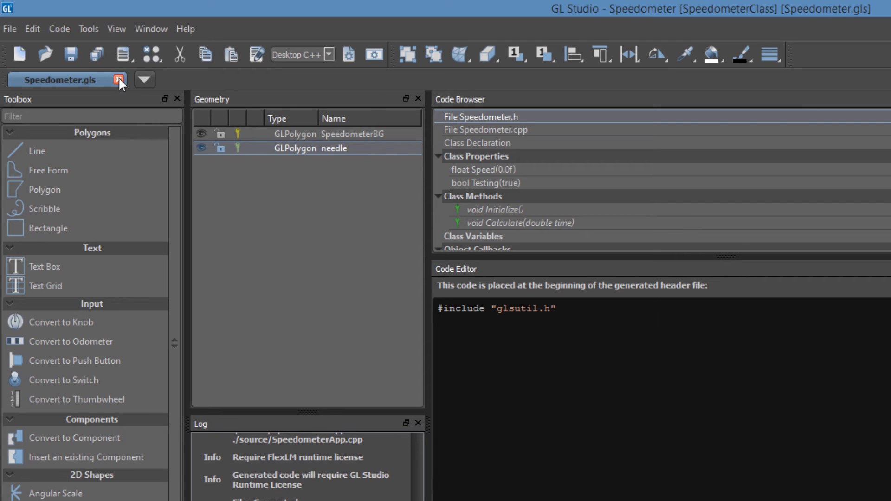
# - Close the Speedometer.gls document in GL Studio and switch the empty untitled document to the Geometry workspace
pyautogui.click(119, 80)
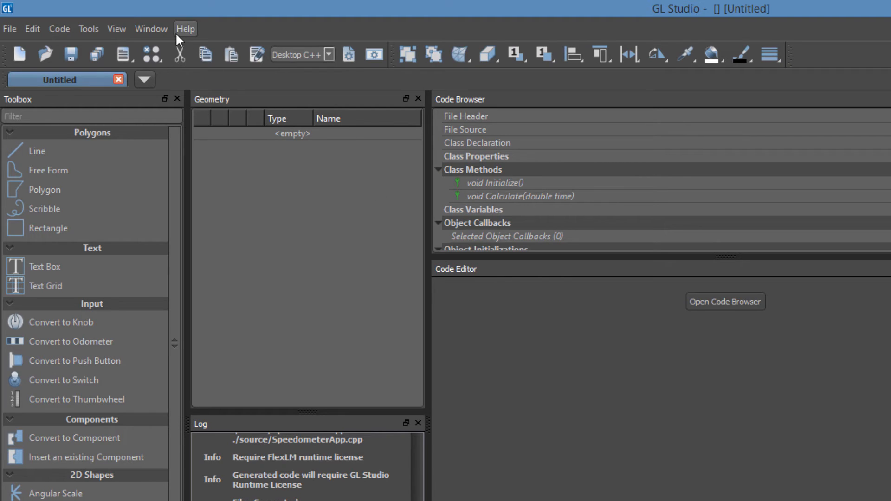
pyautogui.click(152, 29)
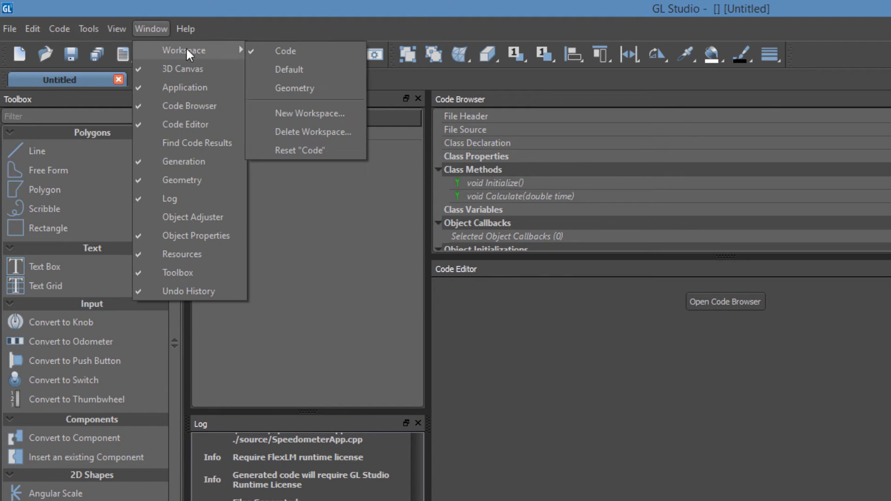
pyautogui.click(291, 85)
pyautogui.click(304, 196)
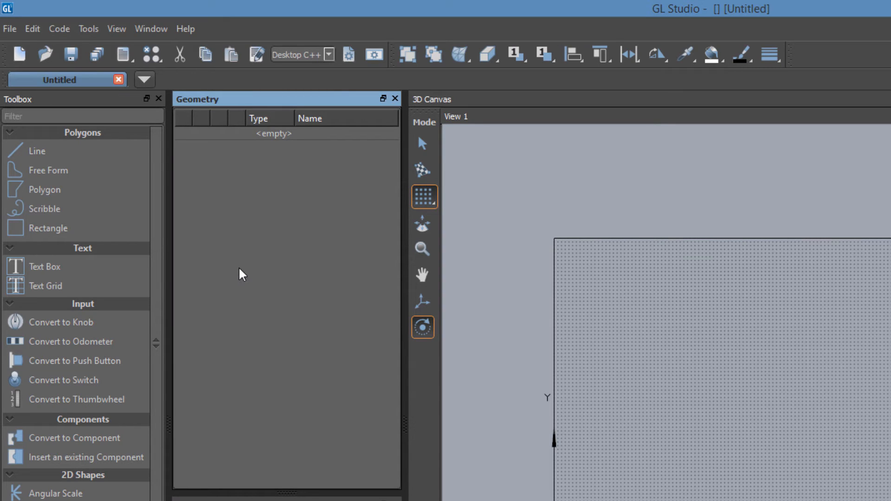
# - Insert Speedometer.dll from the Release RSO glsdll md folder into the untitled document as an existing component
pyautogui.click(56, 458)
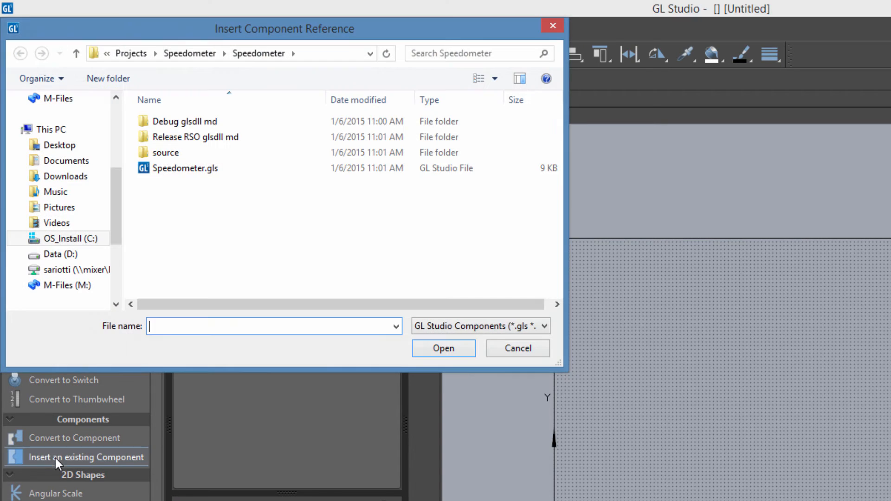
pyautogui.doubleClick(222, 138)
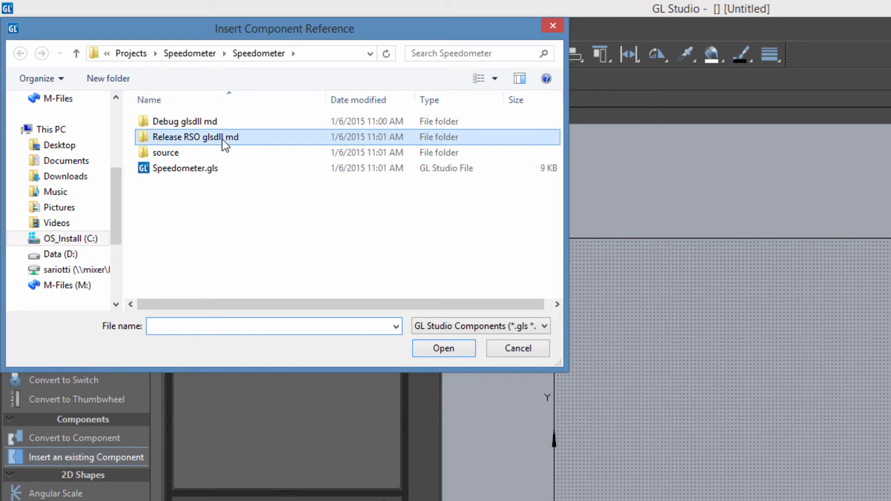
pyautogui.click(207, 123)
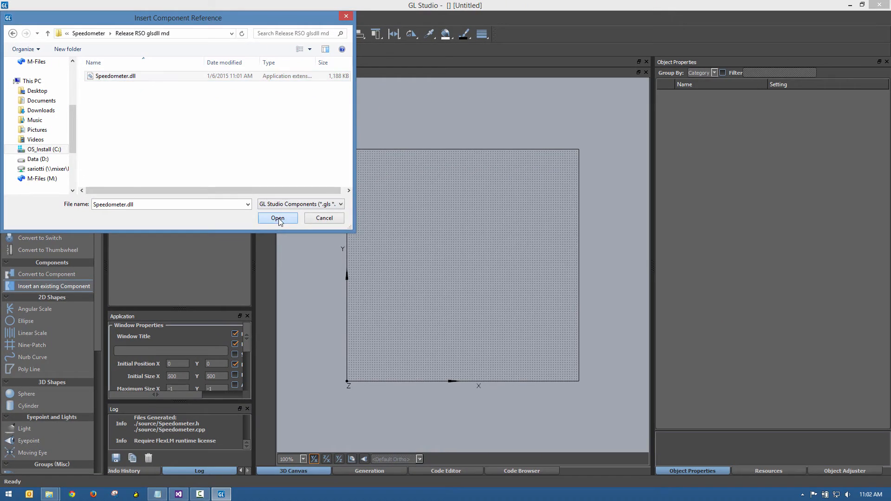
pyautogui.click(393, 309)
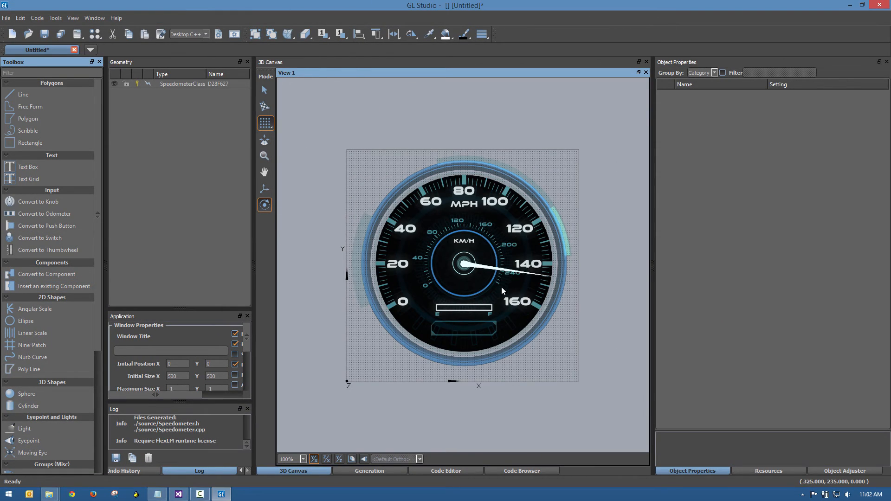
# - Shrink the speedometer component to about 205 by 205 in the canvas's upper-left corner and place a duplicate beside it at 195, 295
pyautogui.click(476, 264)
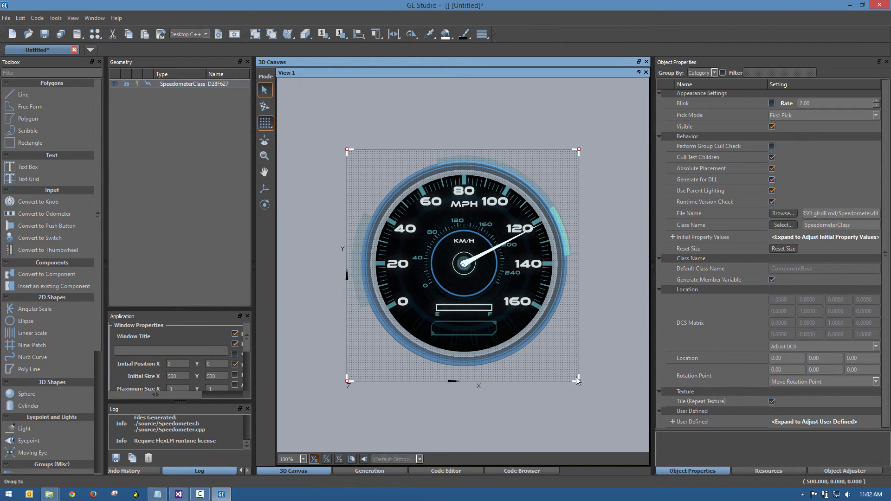
pyautogui.moveTo(579, 381); pyautogui.dragTo(423, 244)
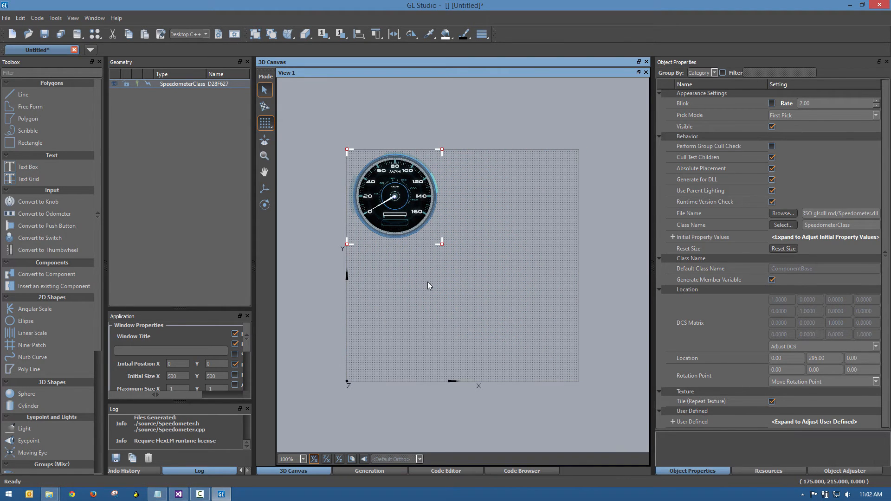
pyautogui.hotkey('ctrl', 'd')
pyautogui.moveTo(410, 203); pyautogui.dragTo(497, 199)
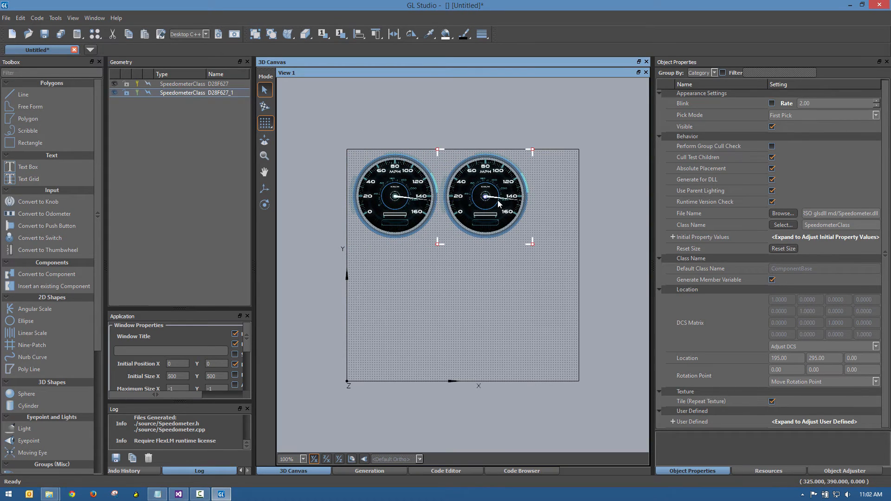
# - Duplicate the speedometer into a row of three and duplicate that row twice downward to form a 3-by-3 grid
pyautogui.hotkey('ctrl', 'd')
pyautogui.moveTo(308, 116); pyautogui.dragTo(639, 239)
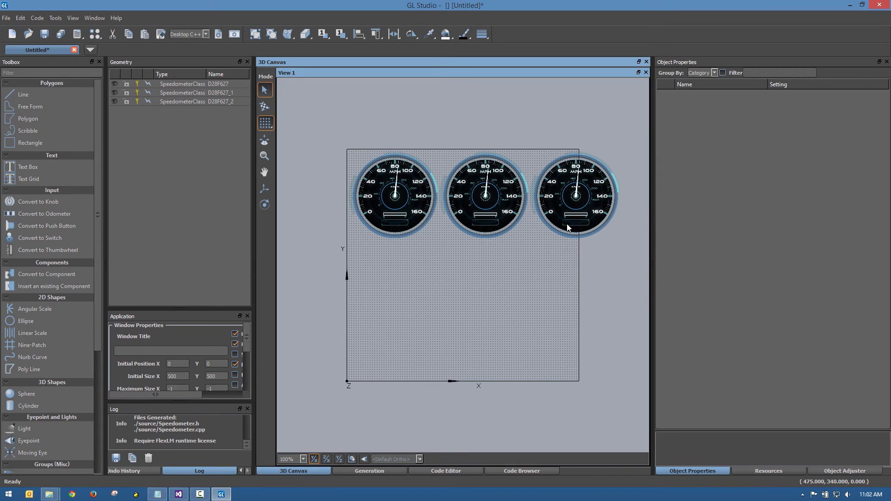
pyautogui.moveTo(313, 129); pyautogui.dragTo(632, 272)
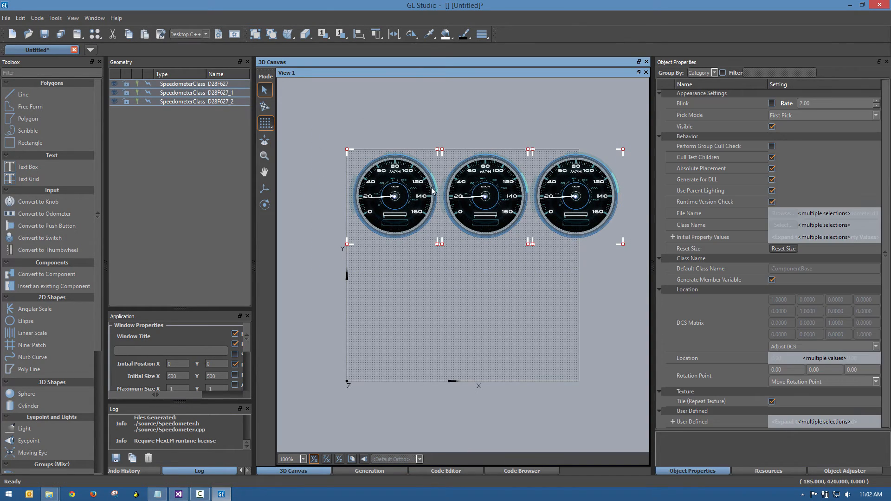
pyautogui.moveTo(419, 192); pyautogui.dragTo(396, 263)
pyautogui.hotkey('ctrl', 'd')
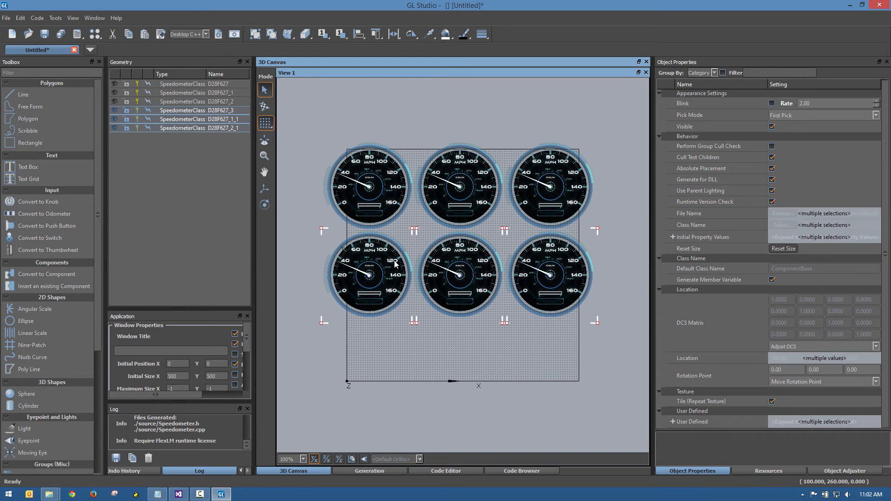
pyautogui.hotkey('ctrl', 'd')
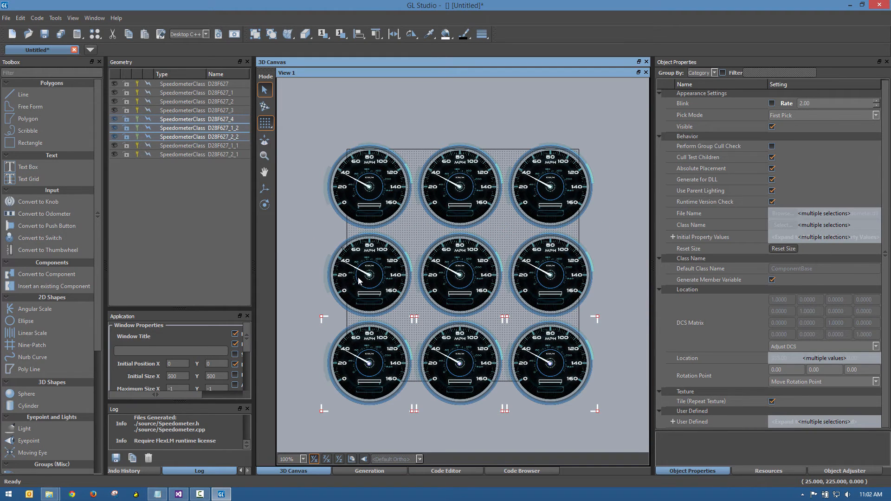
# - Add the Testing and Speed properties to the initial property values of the centre speedometer
pyautogui.scroll(2, 411, 262)
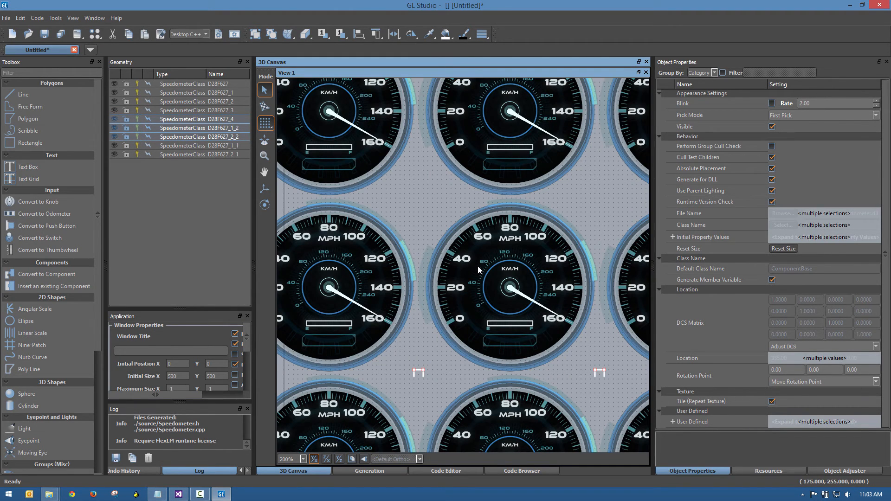
pyautogui.scroll(-4, 444, 374)
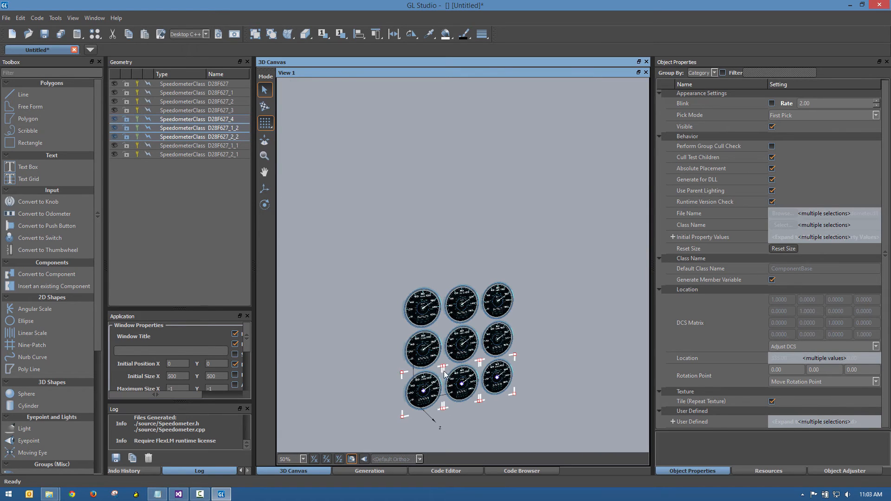
pyautogui.moveTo(458, 361); pyautogui.dragTo(462, 299)
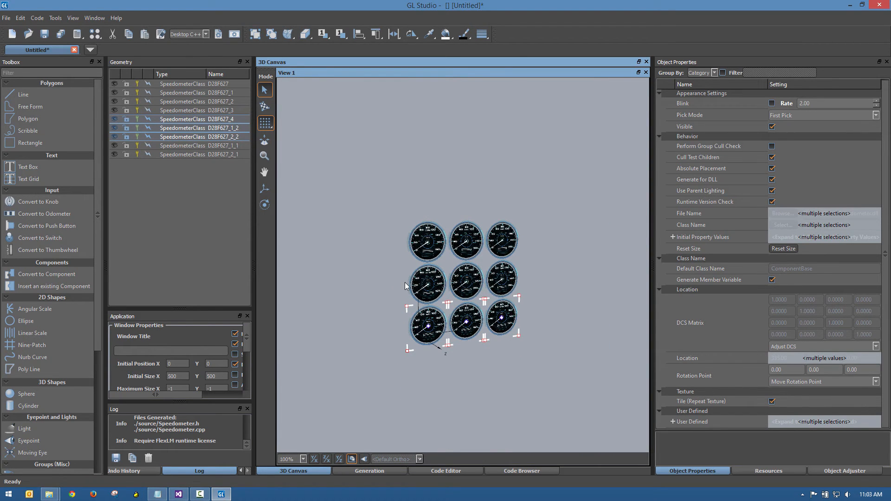
pyautogui.scroll(4, 404, 282)
pyautogui.moveTo(474, 286); pyautogui.dragTo(358, 266)
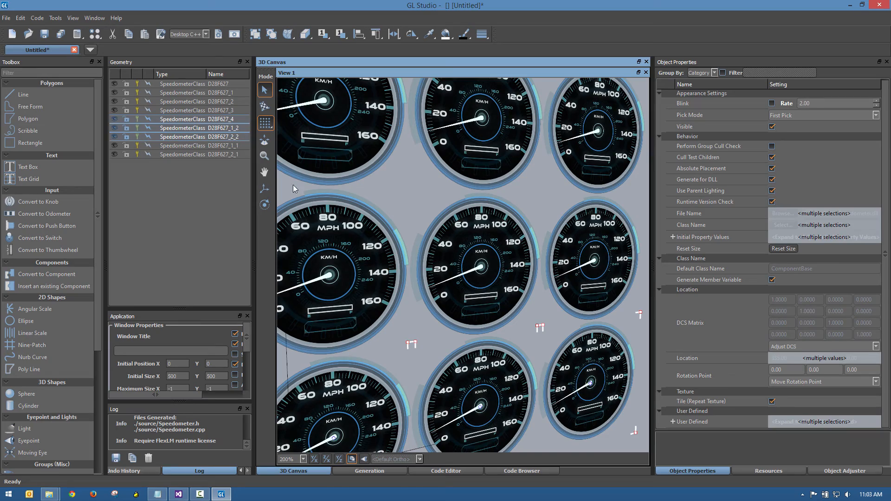
pyautogui.click(195, 145)
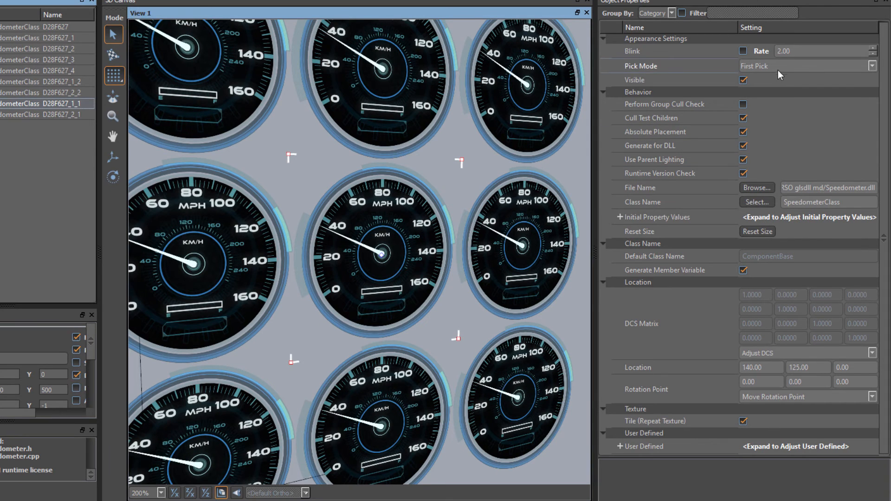
pyautogui.click(620, 217)
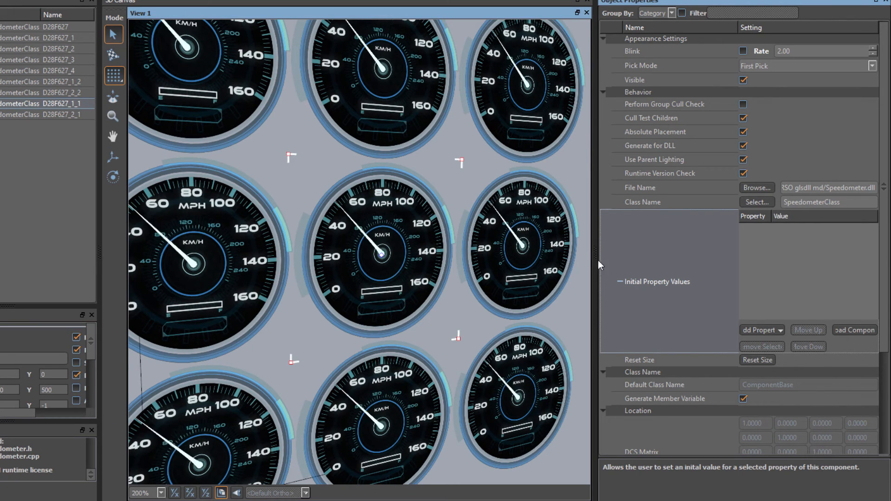
pyautogui.moveTo(596, 249); pyautogui.dragTo(556, 249)
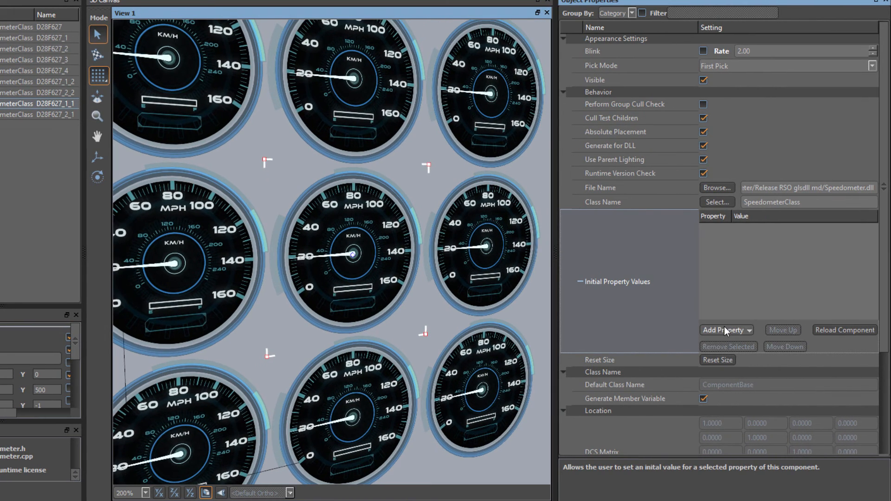
pyautogui.click(724, 327)
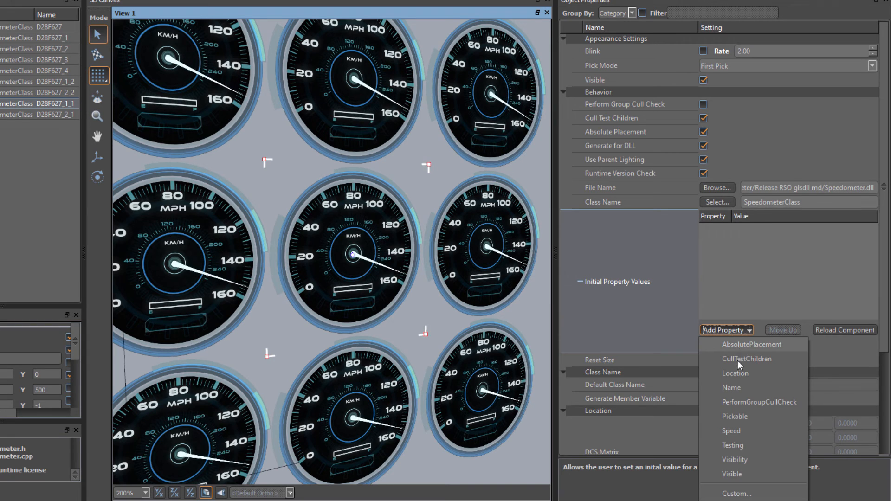
pyautogui.click(738, 445)
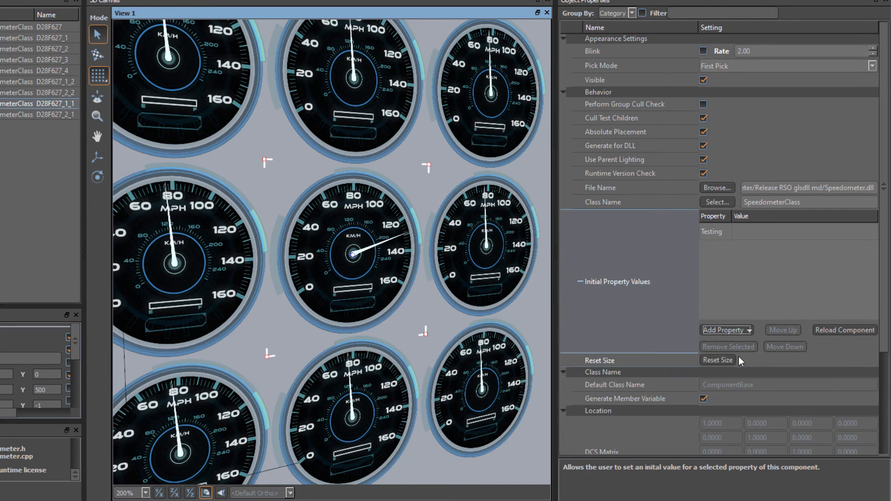
pyautogui.click(739, 330)
pyautogui.click(739, 432)
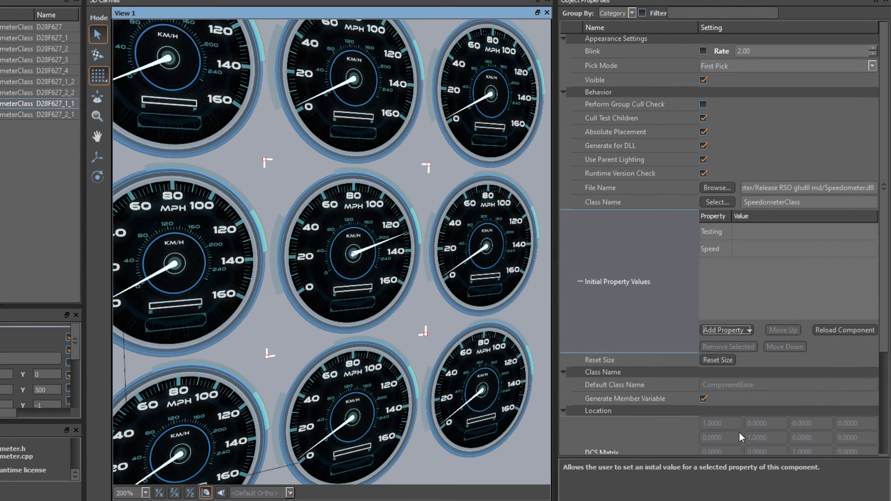
# - Set the centre speedometer's initial Testing value to 0 and its initial Speed value to 30
pyautogui.click(756, 234)
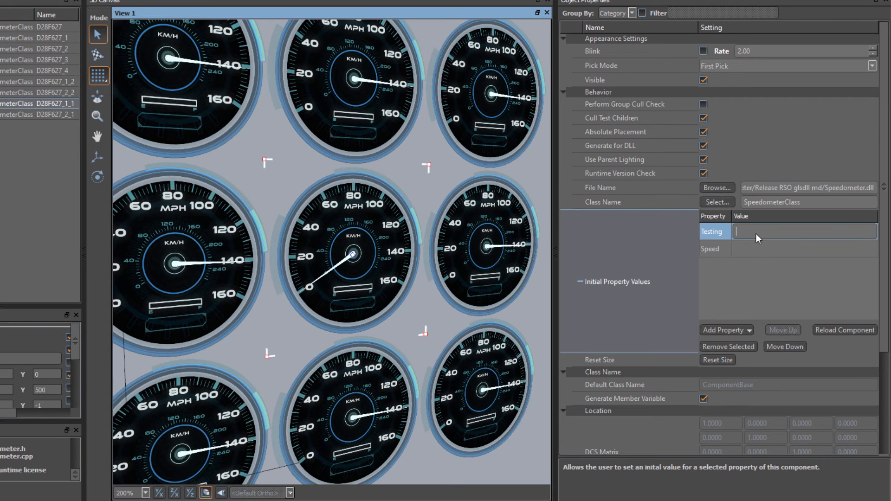
pyautogui.click(756, 247)
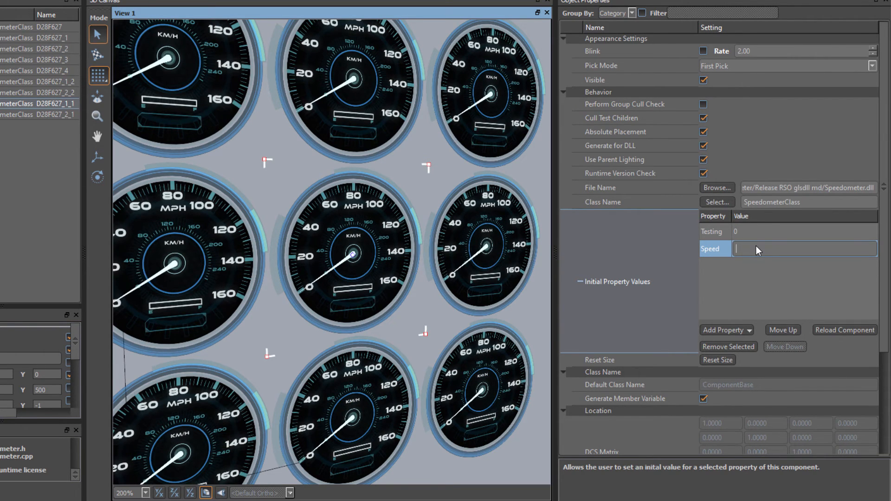
pyautogui.write('30')
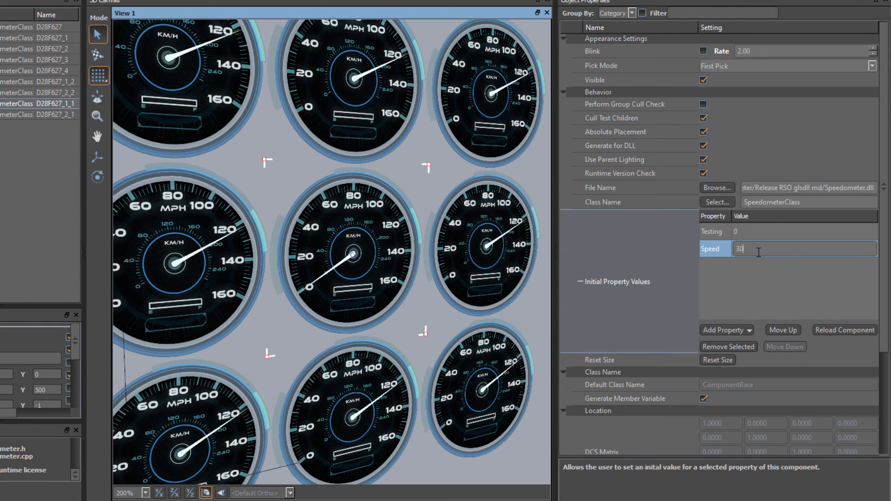
pyautogui.press('Return')
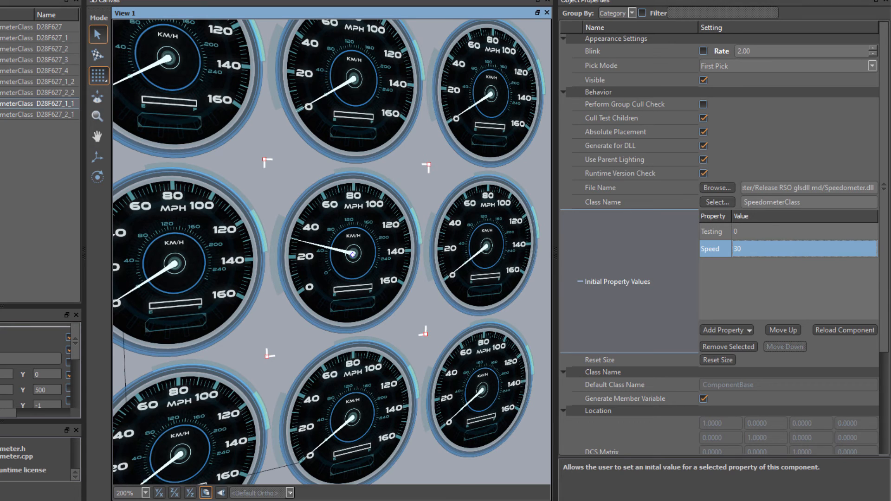
# - Delete the middle and lower rows of speedometers and the third one in the upper row
pyautogui.click(158, 493)
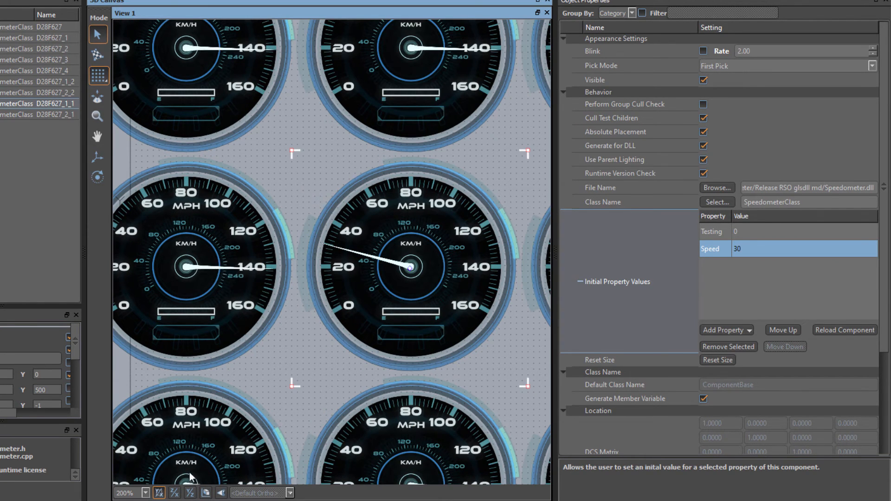
pyautogui.click(145, 493)
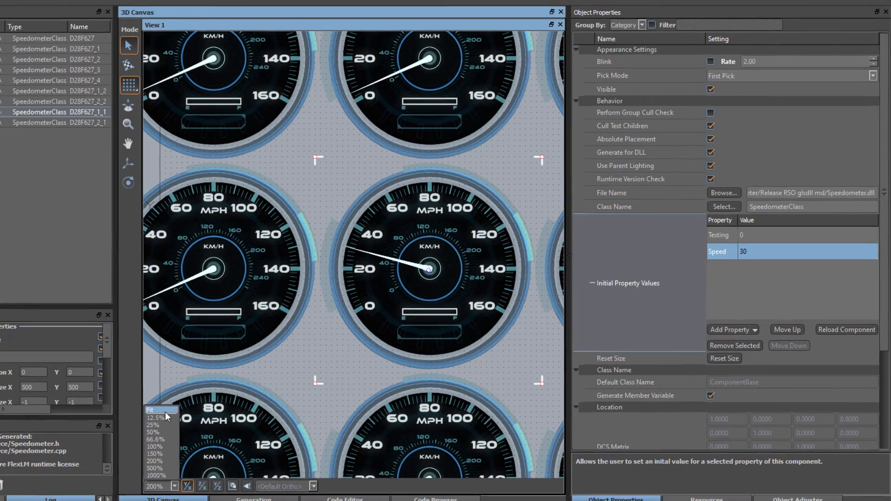
pyautogui.click(134, 413)
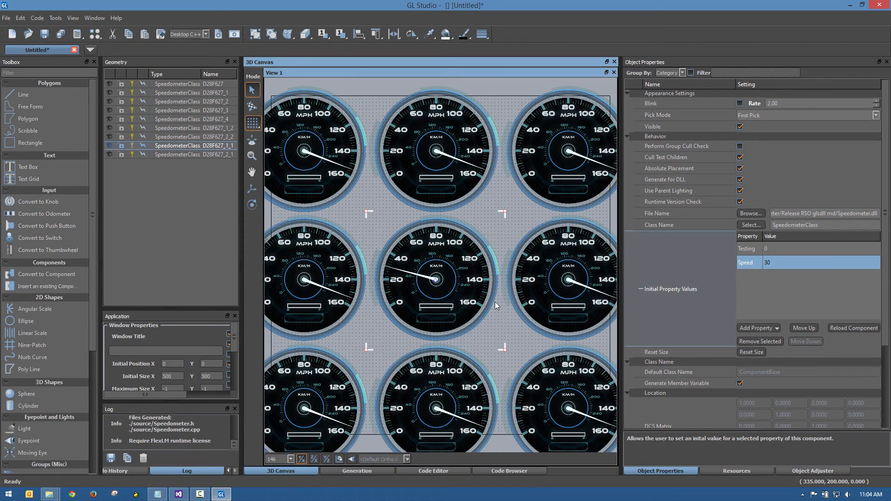
pyautogui.click(332, 379)
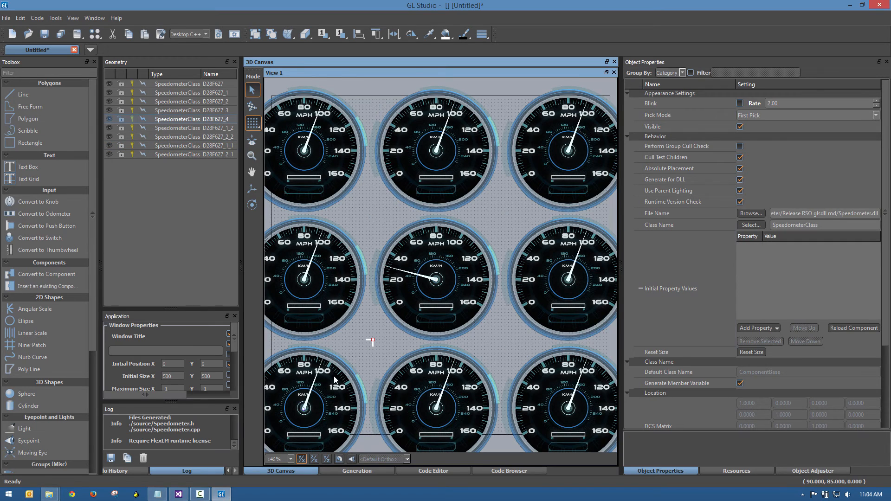
pyautogui.click(204, 185)
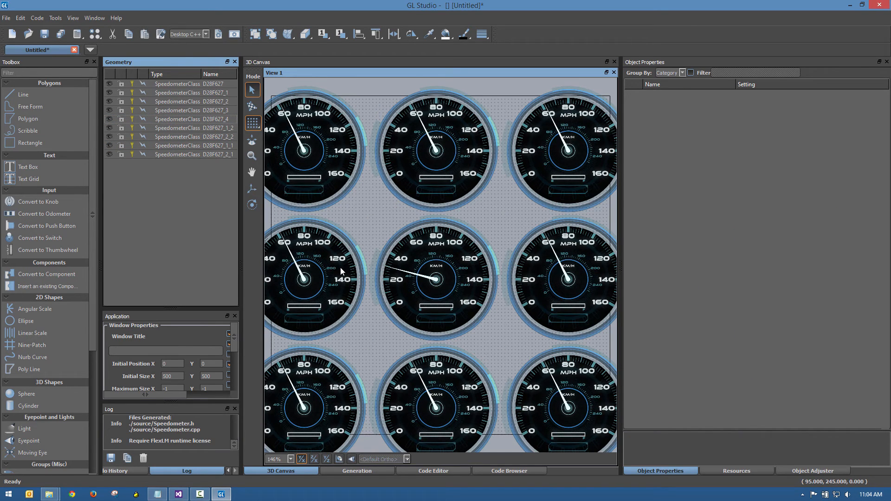
pyautogui.scroll(-2, 348, 256)
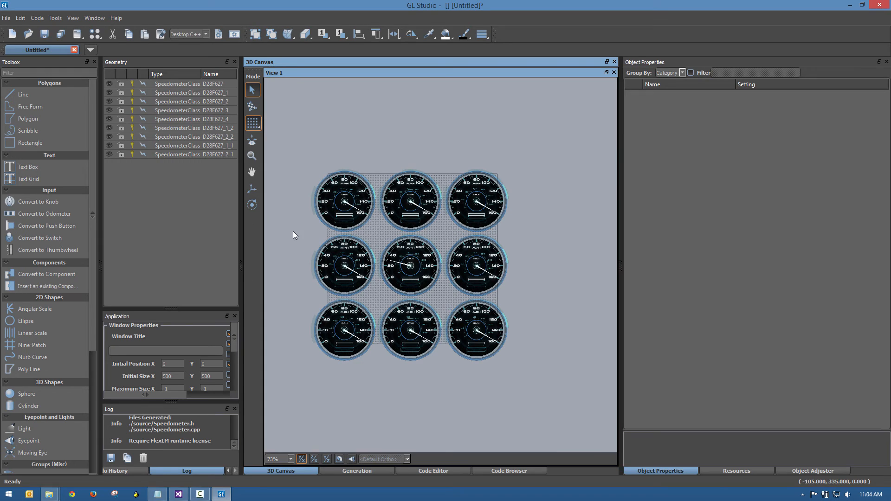
pyautogui.moveTo(293, 231); pyautogui.dragTo(534, 379)
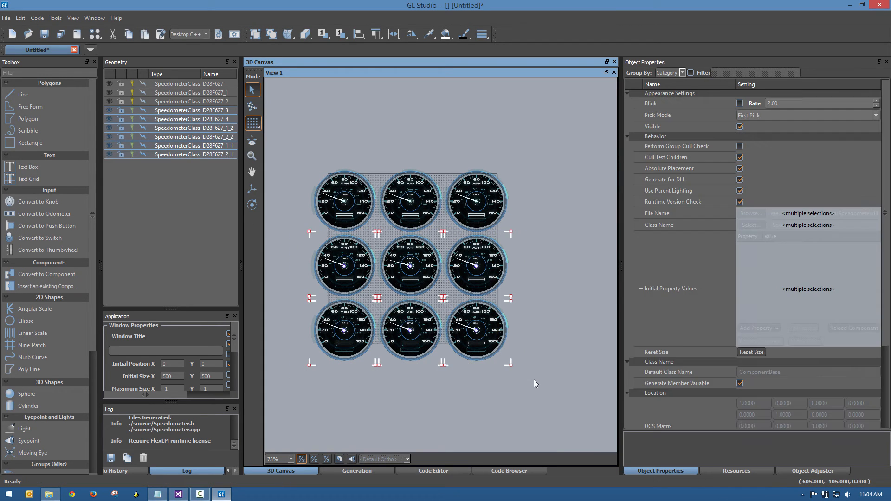
pyautogui.press('Delete')
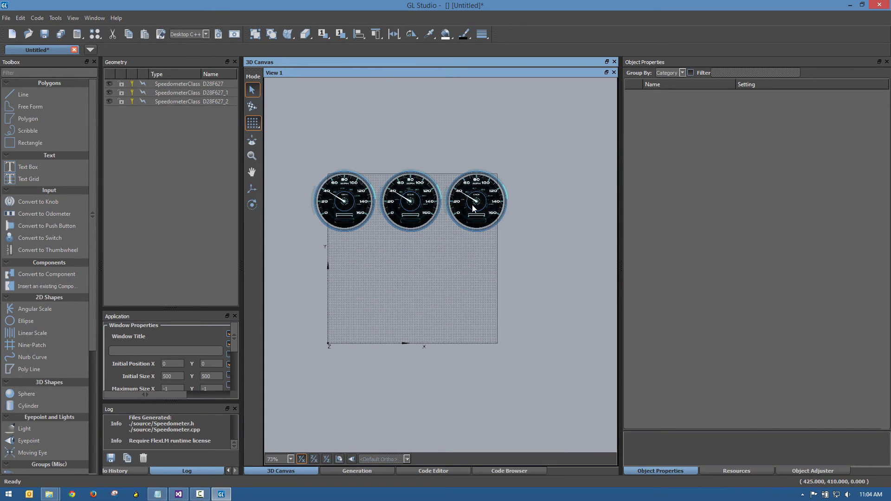
pyautogui.click(473, 209)
pyautogui.press('Delete')
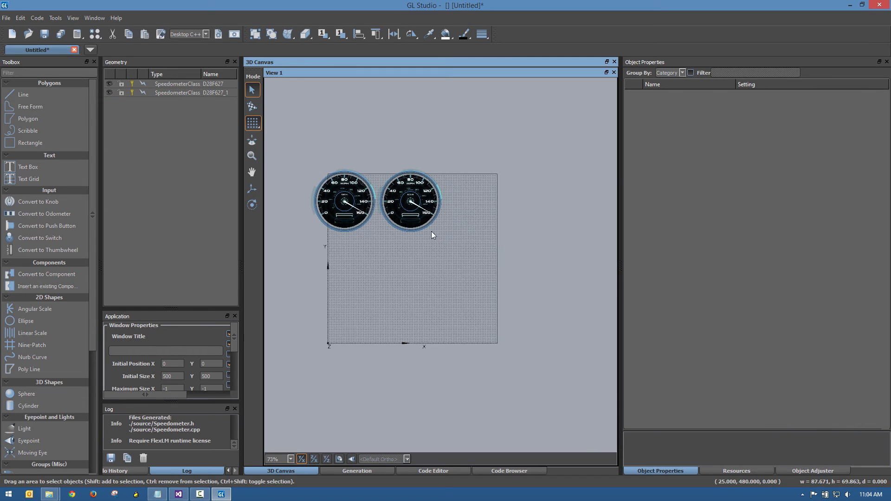
# - Move the two remaining speedometers together so both sit inside the canvas area near its upper edge
pyautogui.moveTo(431, 231); pyautogui.dragTo(455, 245)
pyautogui.moveTo(411, 195); pyautogui.dragTo(445, 210)
pyautogui.click(441, 250)
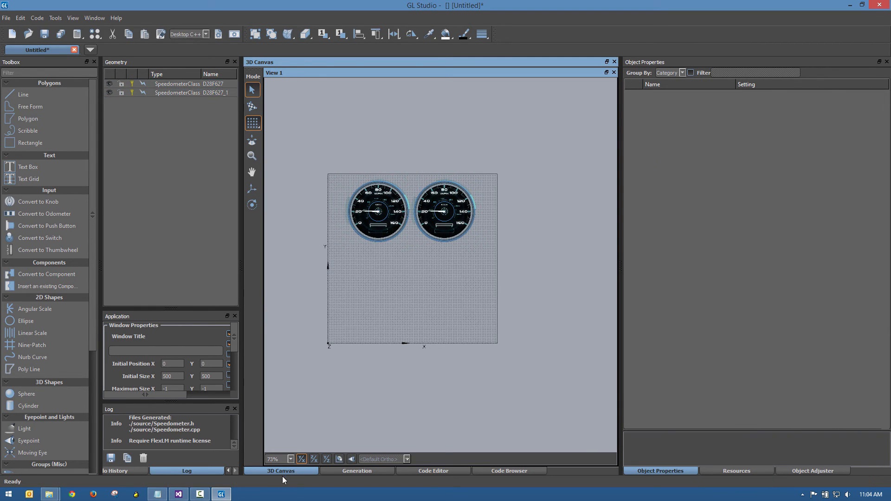
pyautogui.click(289, 460)
pyautogui.click(286, 396)
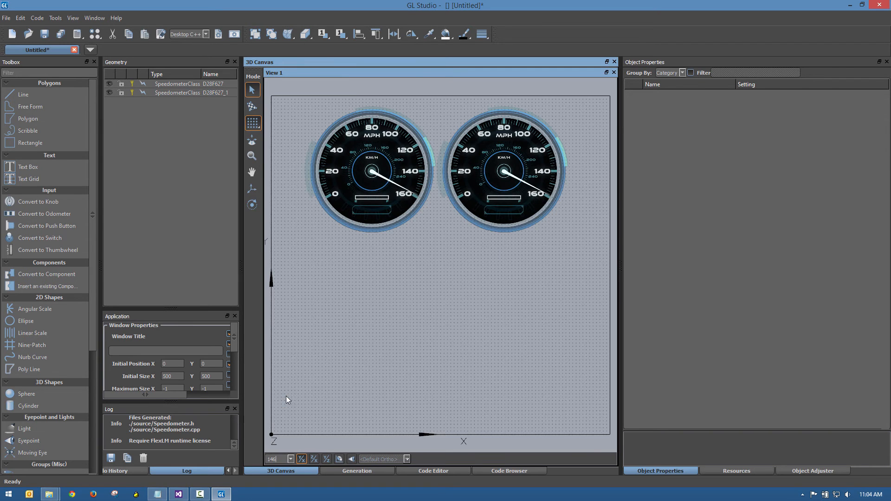
# - Insert Speedometer.gls from the Speedometer project folder as an existing component
pyautogui.click(137, 126)
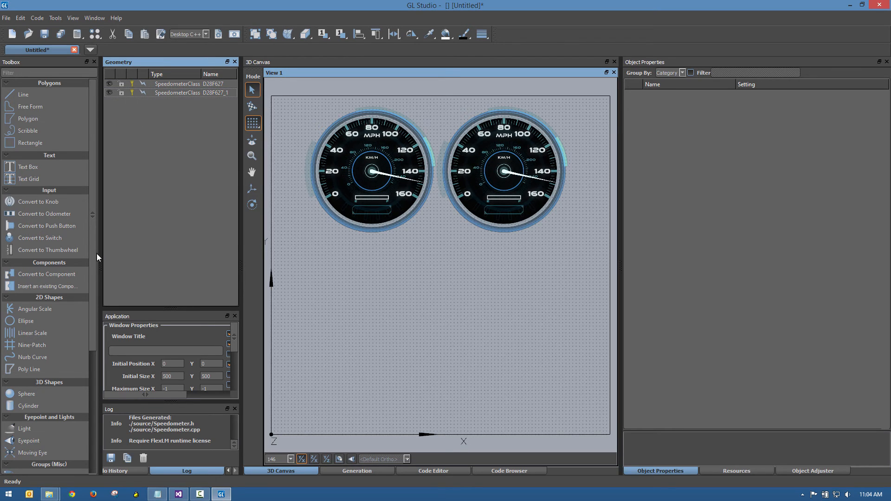
pyautogui.moveTo(92, 252); pyautogui.dragTo(92, 262)
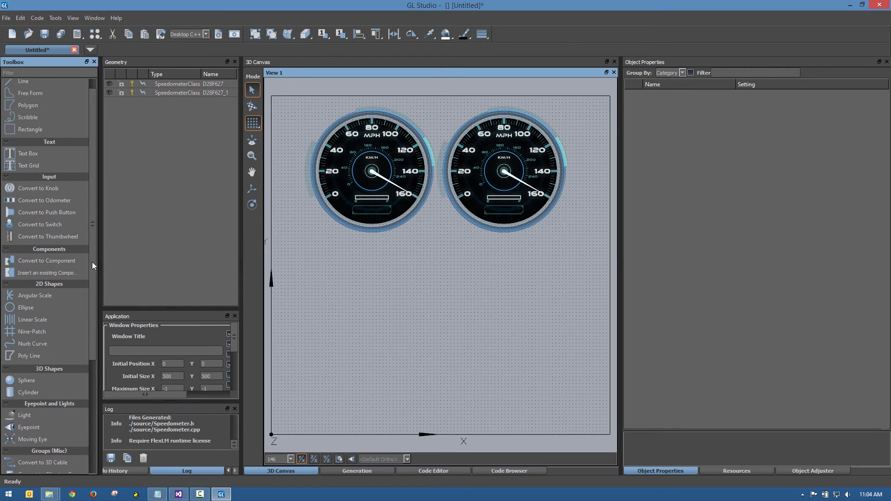
pyautogui.click(53, 275)
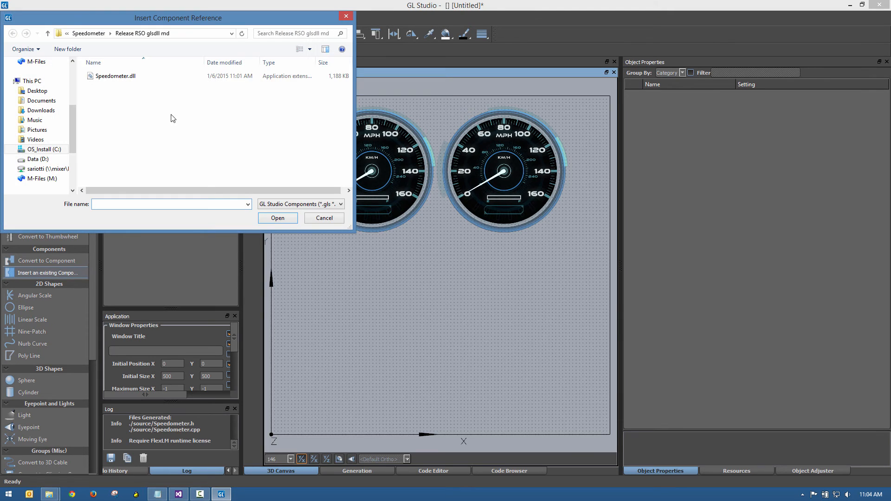
pyautogui.click(88, 33)
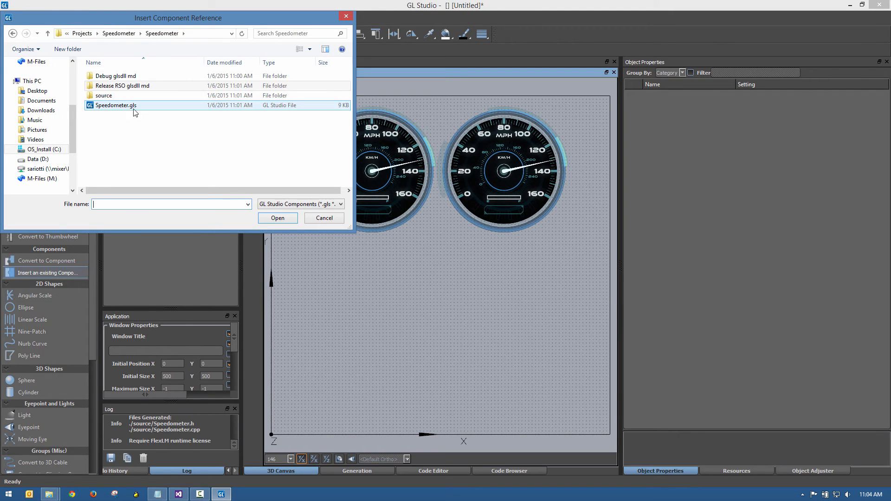
pyautogui.click(120, 108)
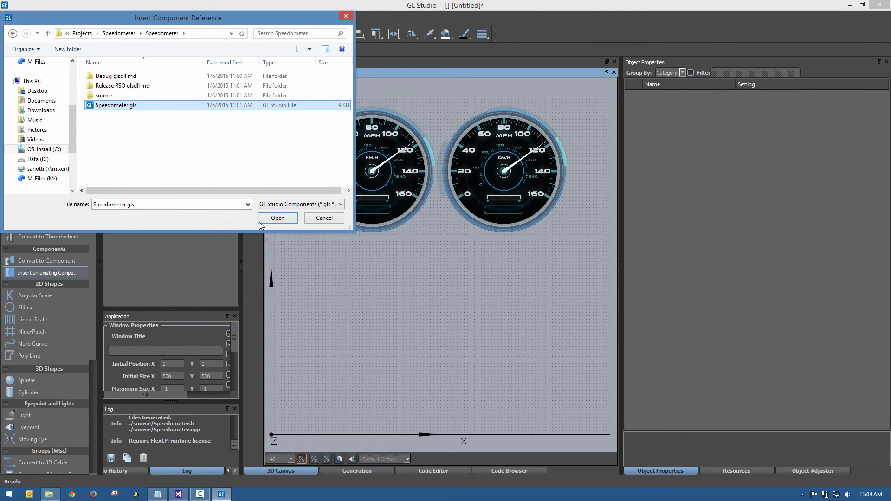
pyautogui.click(278, 218)
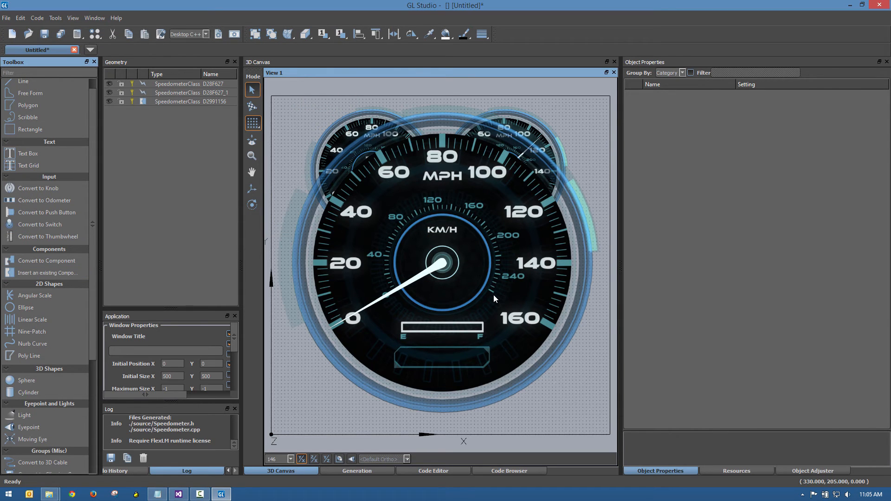
# - Scale the inserted Speedometer.gls component to about half size and place it in the canvas's lower-left area
pyautogui.click(494, 295)
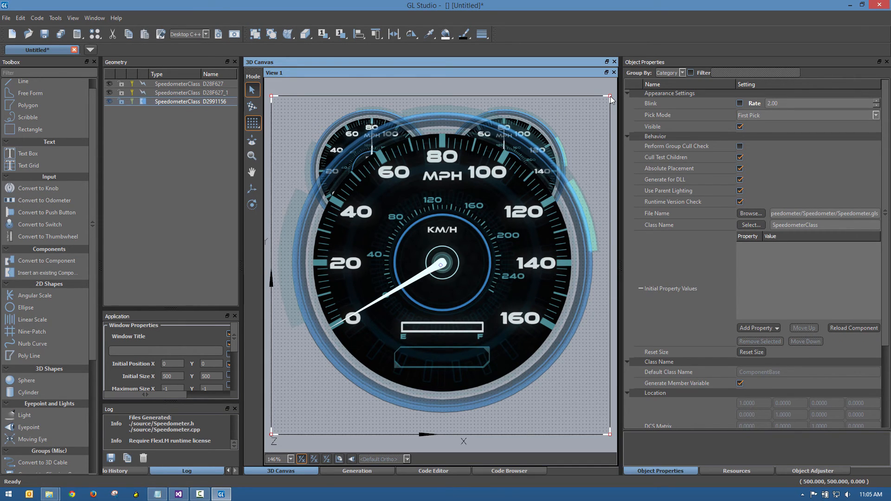
pyautogui.moveTo(610, 97); pyautogui.dragTo(408, 277)
pyautogui.moveTo(366, 333); pyautogui.dragTo(366, 317)
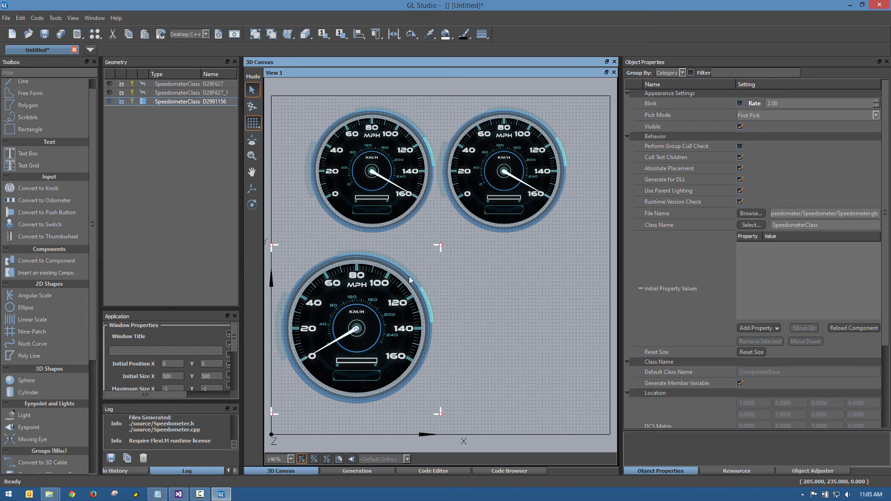
# - Duplicate the lower-left speedometer and place the copy beside it in the canvas's lower-right area
pyautogui.hotkey('ctrl', 'd')
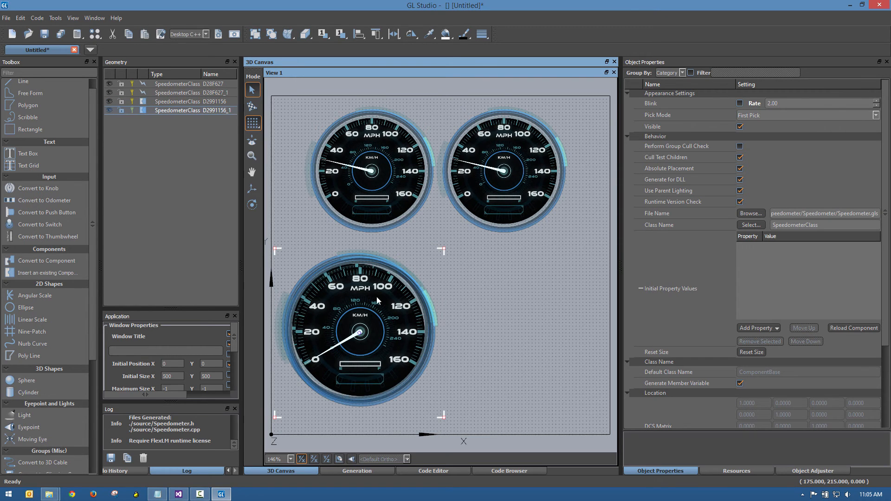
pyautogui.moveTo(376, 301); pyautogui.dragTo(526, 307)
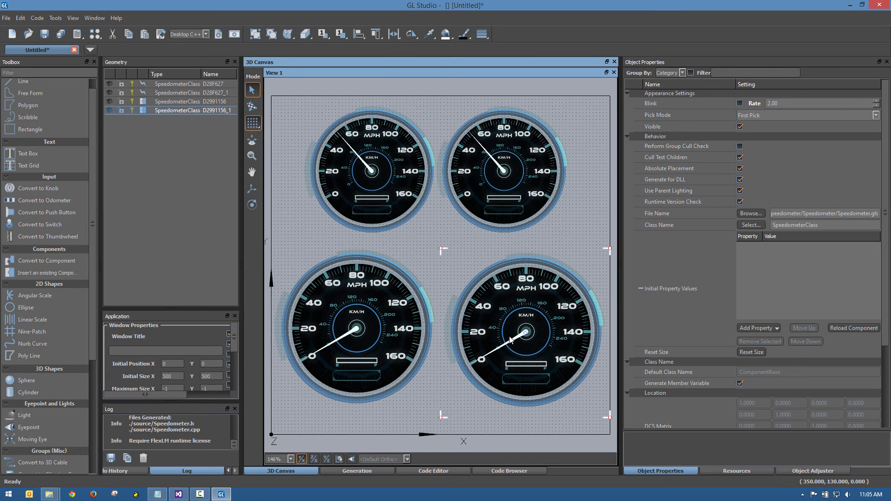
pyautogui.click(377, 328)
pyautogui.click(484, 435)
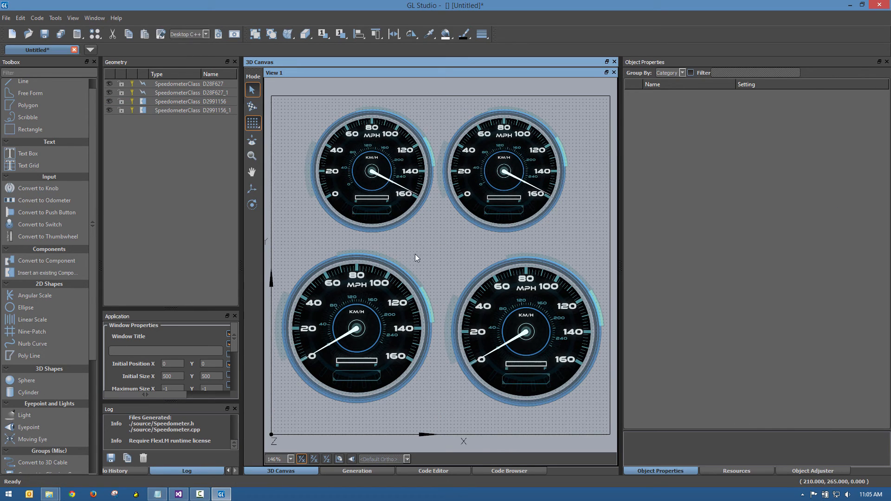
# - Open the lower-left speedometer's source file, Speedometer.gls, for editing and enlarge its canvas to 146%
pyautogui.click(377, 343)
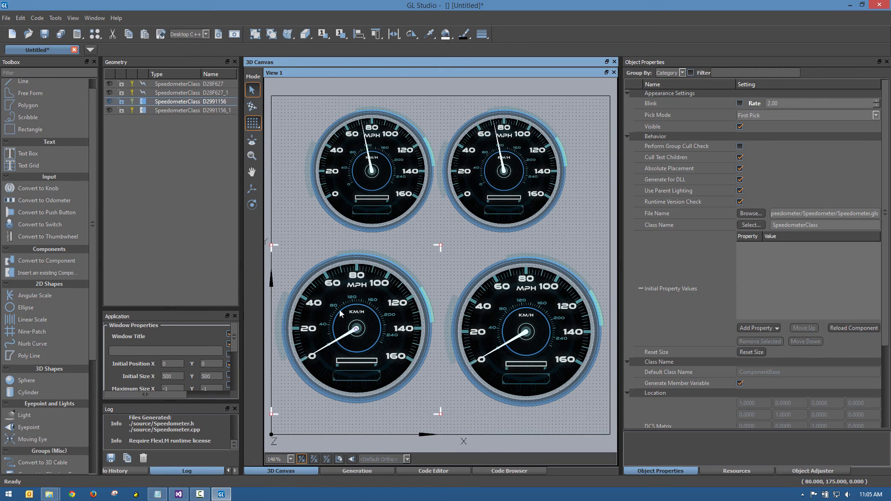
pyautogui.doubleClick(144, 104)
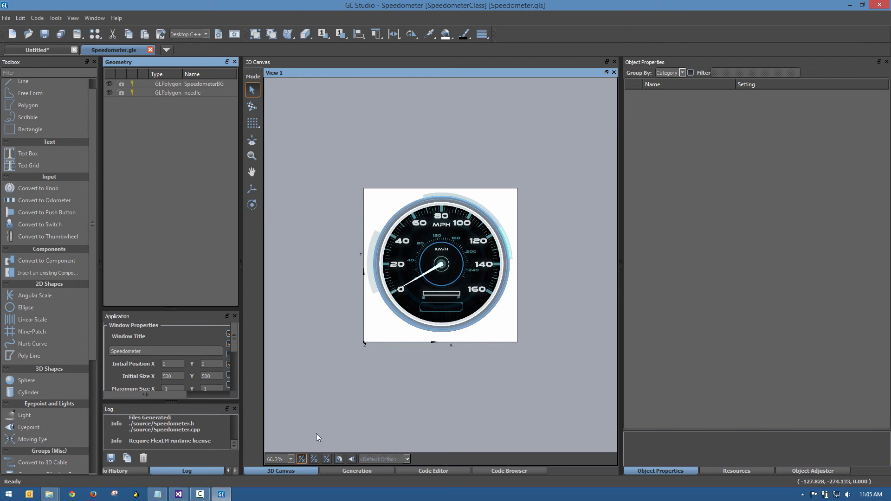
pyautogui.click(291, 459)
pyautogui.click(284, 396)
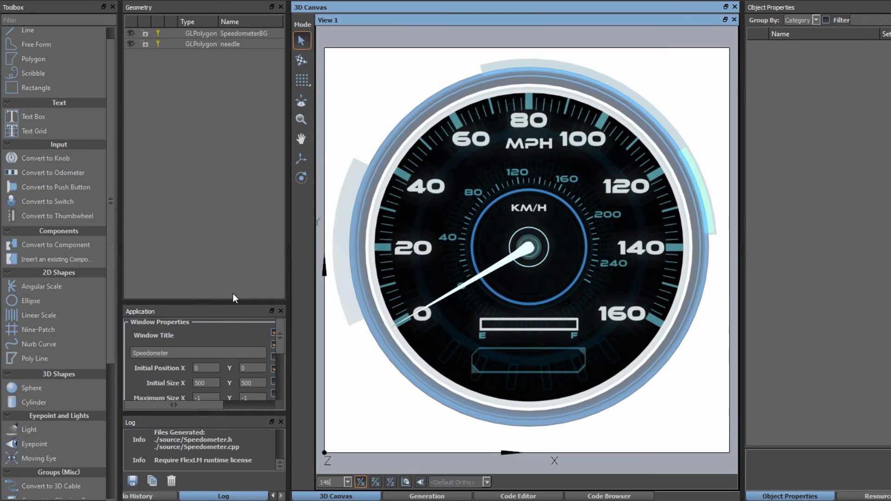
# - Draw a closed Schematic Poly Line Interconnect around the speedometer along the edges of the canvas
pyautogui.scroll(-2, 96, 160)
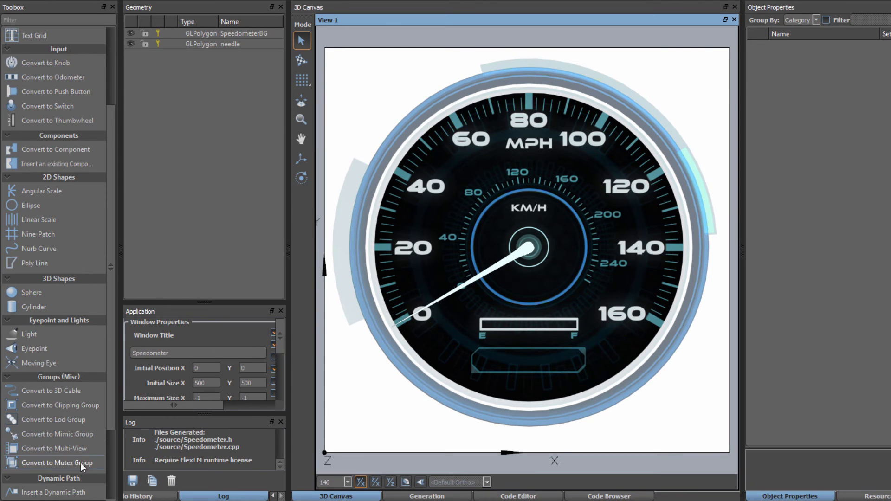
pyautogui.scroll(-2, 77, 446)
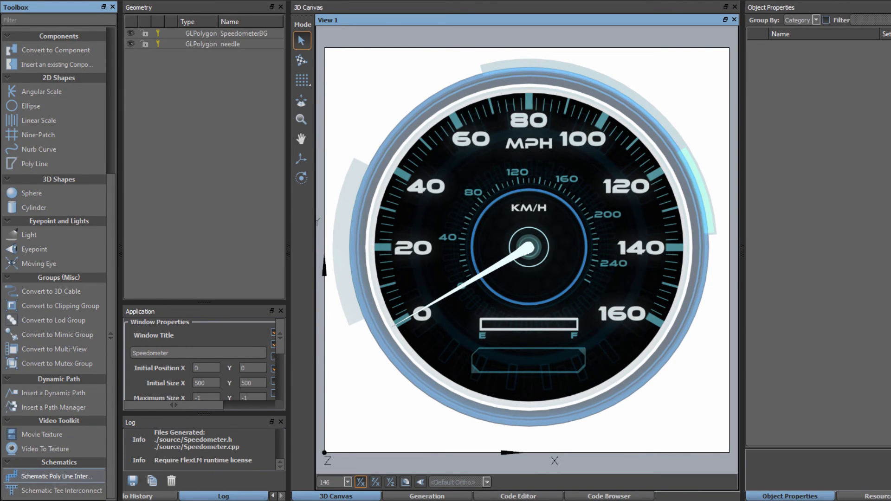
pyautogui.click(537, 39)
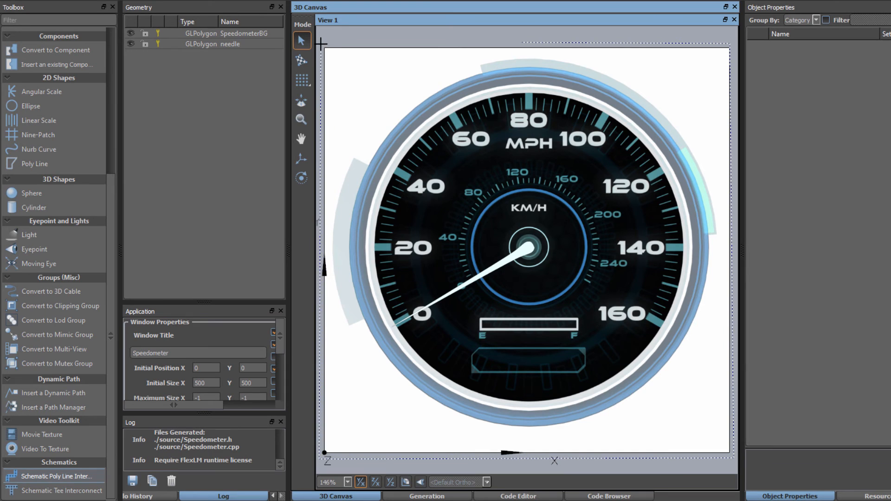
pyautogui.click(522, 41)
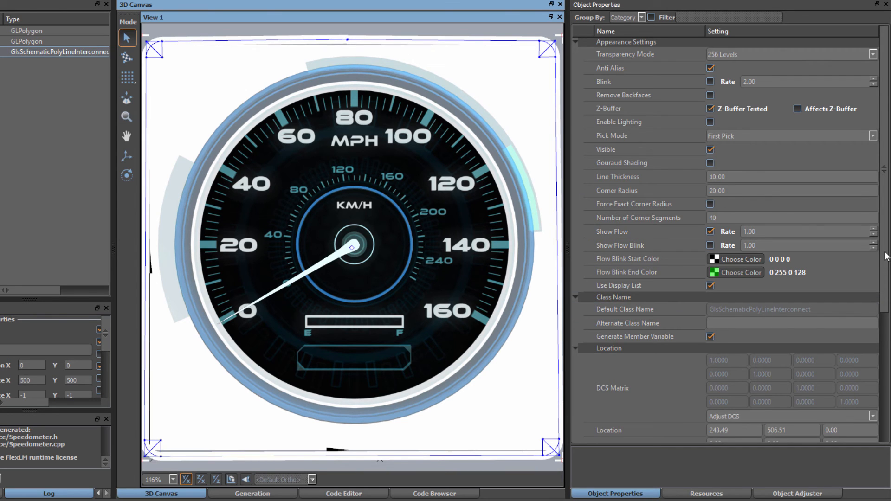
# - Add the textures Air_Ambient_flow.png and interconnect.png, and assign interconnect.png as the border line's Interconnect Texture
pyautogui.scroll(-5, 886, 249)
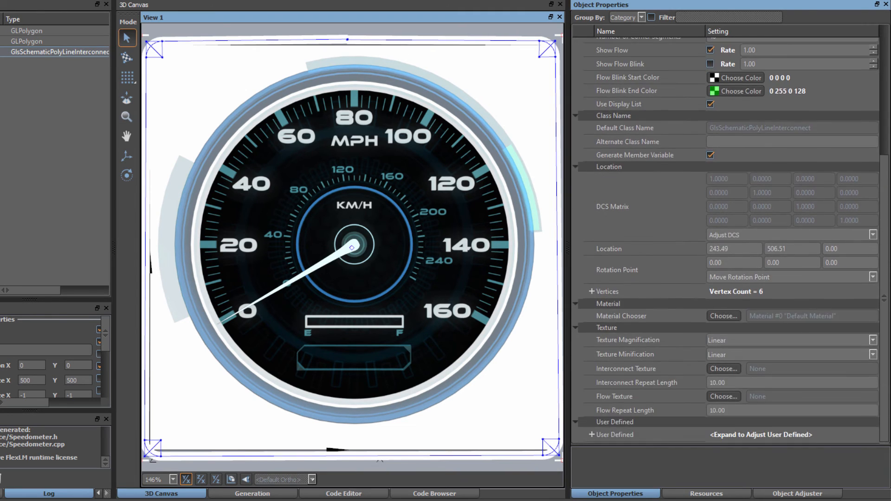
pyautogui.click(725, 368)
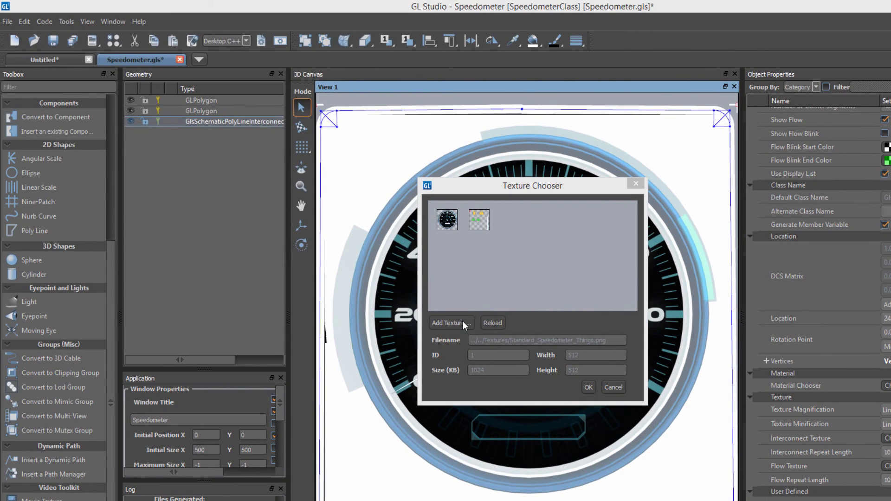
pyautogui.click(462, 321)
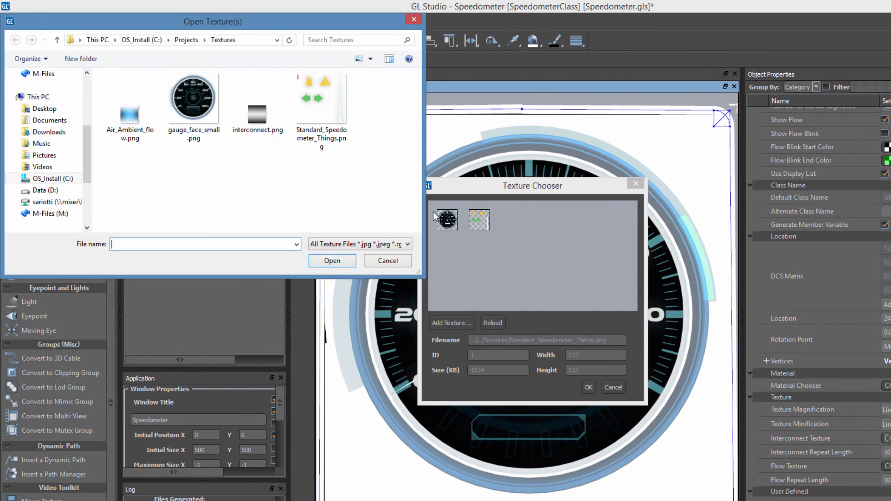
pyautogui.click(119, 118)
pyautogui.keyDown('ctrl'); pyautogui.click(260, 120); pyautogui.keyUp('ctrl')
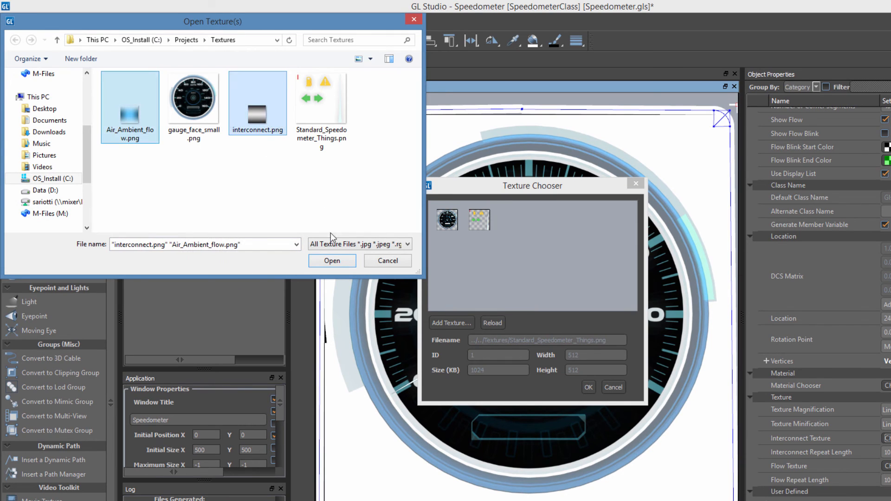
pyautogui.click(331, 260)
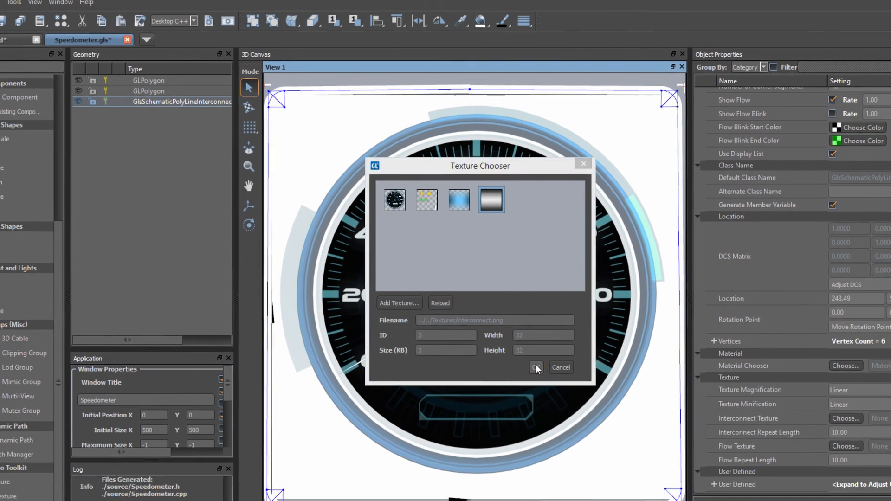
pyautogui.click(588, 388)
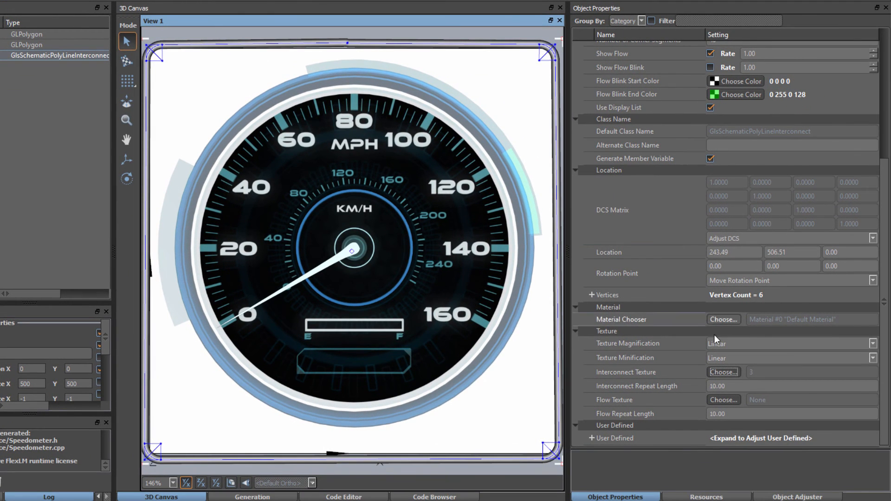
# - Assign Air_Ambient_flow.png as the interconnect's Flow Texture and set its Flow Repeat Length to 30
pyautogui.click(724, 400)
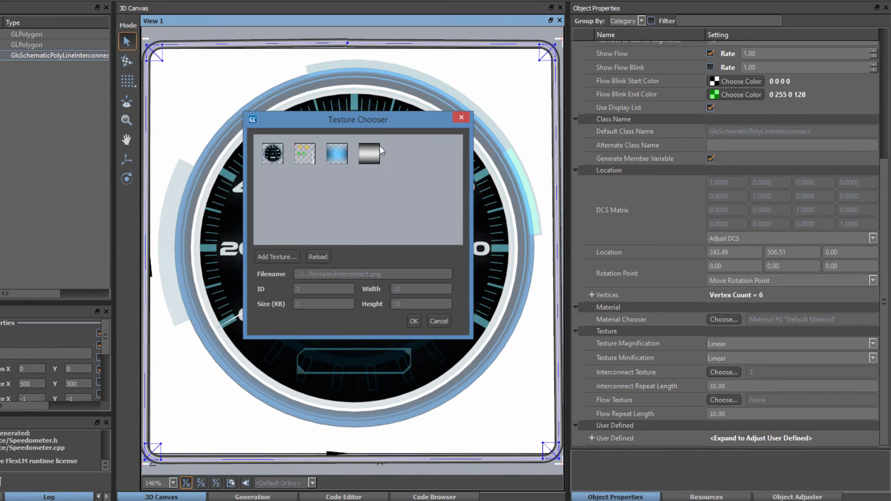
pyautogui.click(414, 321)
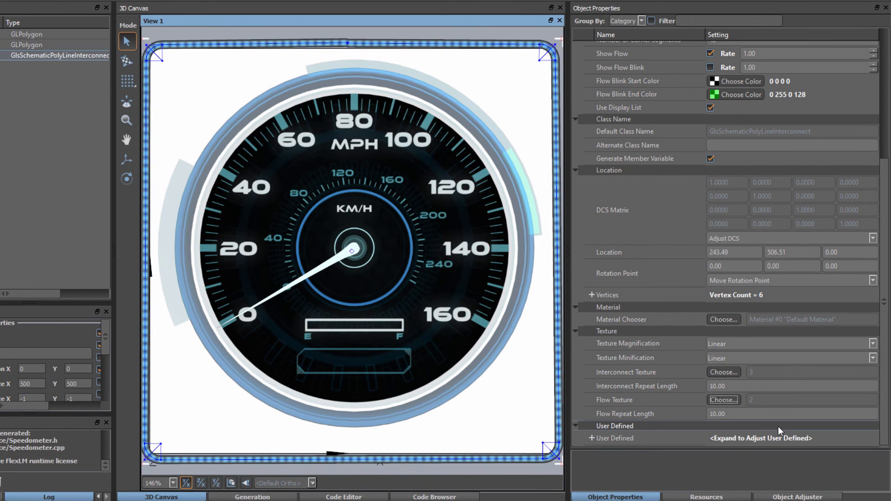
pyautogui.click(732, 412)
pyautogui.write('3')
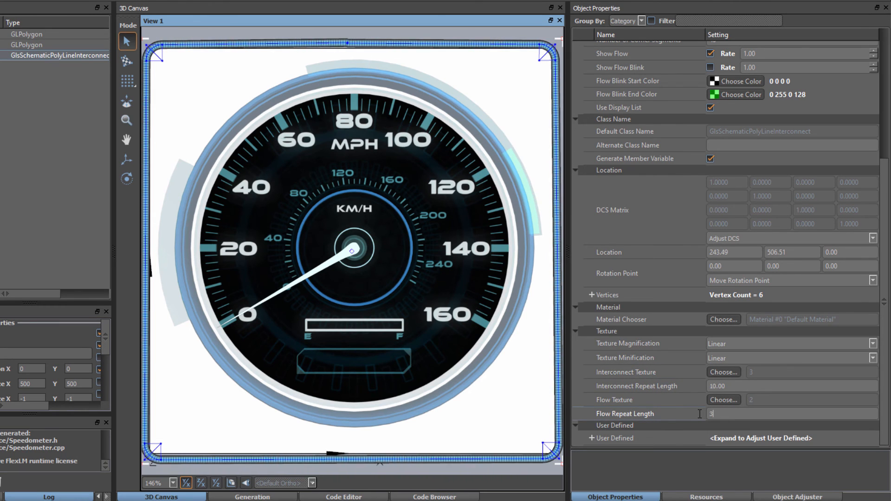
pyautogui.write('0')
pyautogui.press('Return')
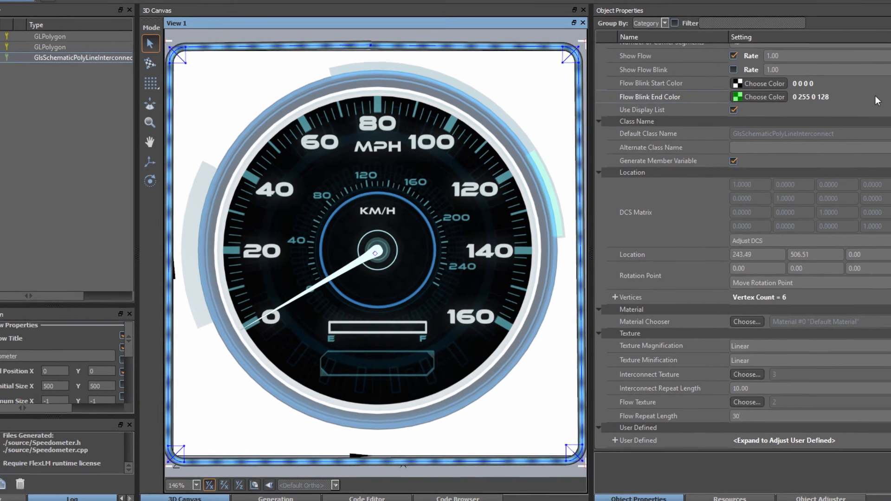
# - Save Speedometer.gls with its new border and return to the untitled document
pyautogui.click(875, 96)
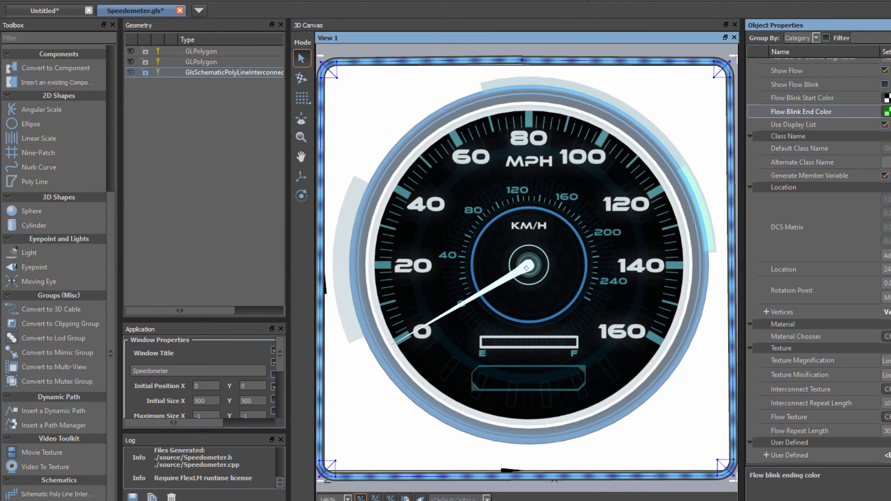
pyautogui.hotkey('ctrl', 's')
pyautogui.click(47, 11)
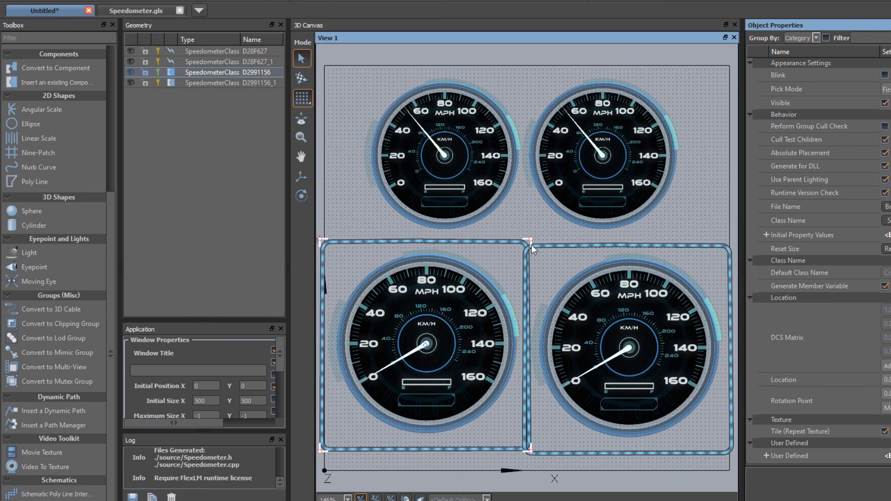
# - Move the lower-left speedometer level with the lower-right one, and inspect the layout from an angled 3D view
pyautogui.click(438, 322)
pyautogui.moveTo(452, 300); pyautogui.dragTo(436, 309)
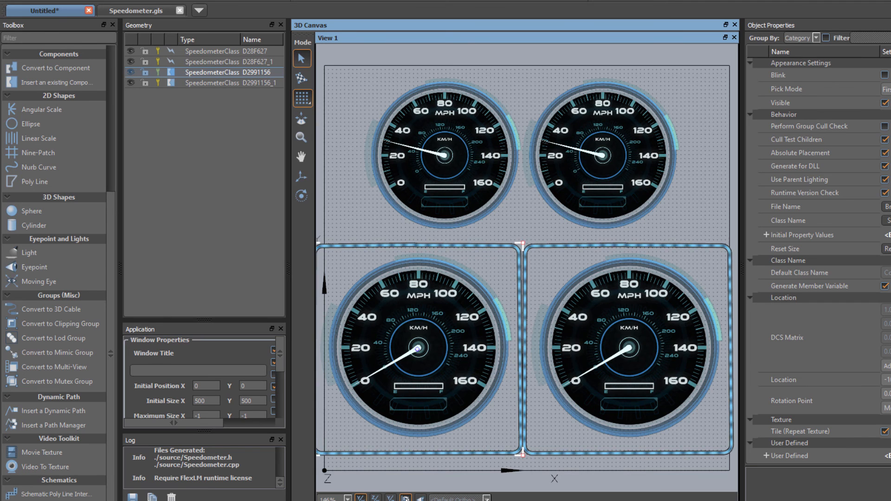
pyautogui.click(405, 498)
pyautogui.moveTo(531, 377); pyautogui.dragTo(557, 309)
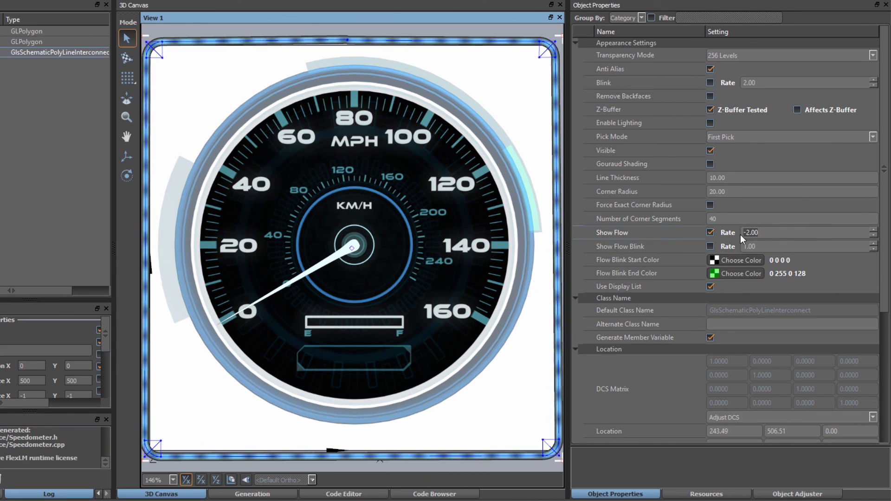
# - Set the interconnect's Flow Blink End Color to the light pink 255 206 244 with alpha 128
pyautogui.click(729, 258)
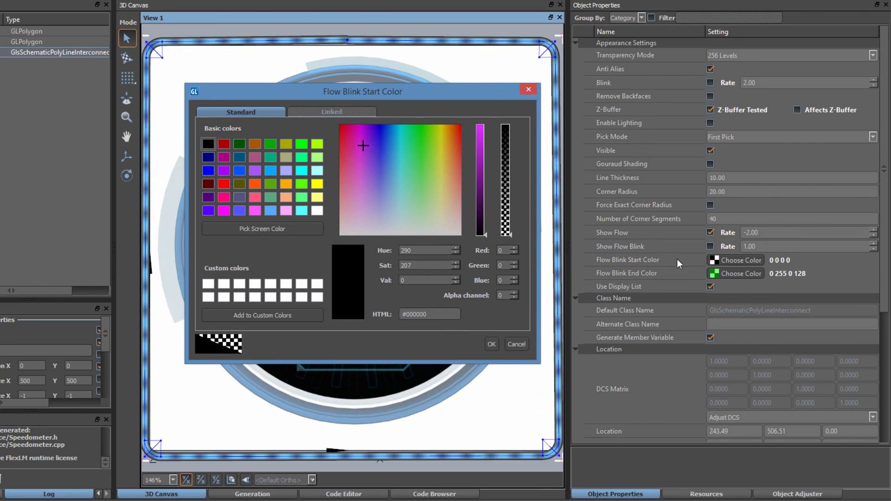
pyautogui.click(492, 345)
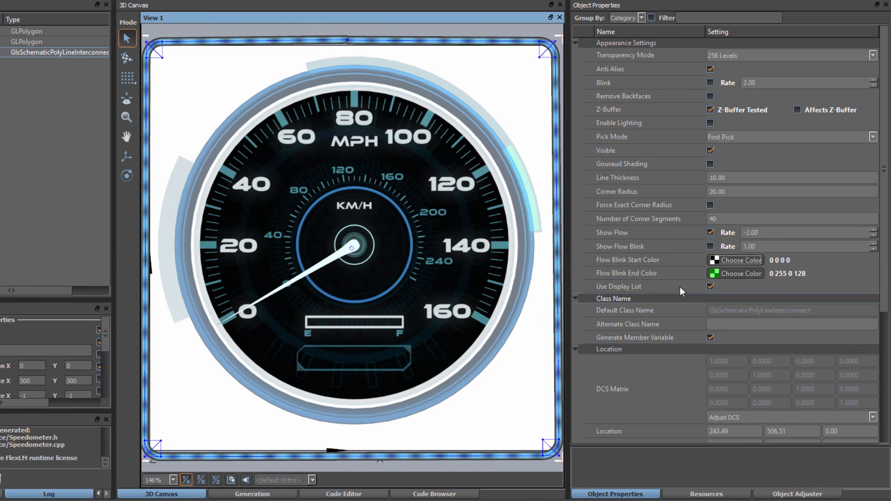
pyautogui.click(737, 274)
pyautogui.click(412, 165)
pyautogui.moveTo(412, 165); pyautogui.dragTo(355, 214)
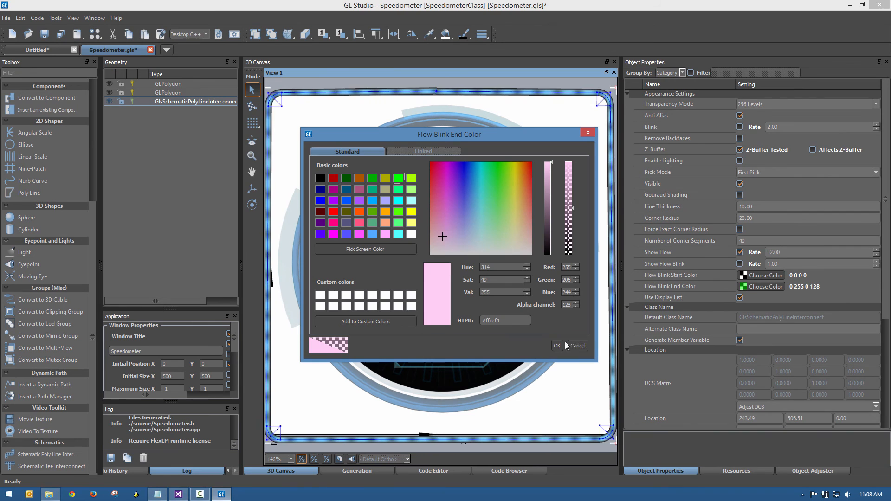
pyautogui.click(559, 344)
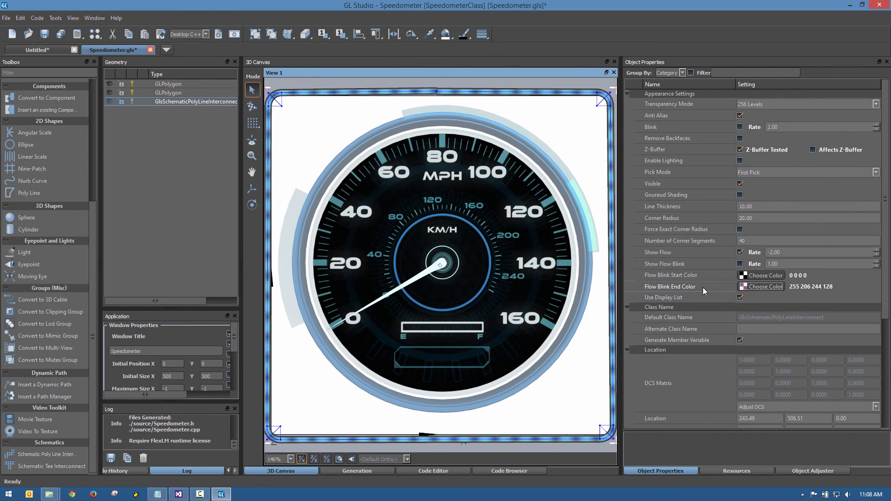
# - Enable Show Flow Blink for the interconnect and save Speedometer.gls
pyautogui.click(739, 264)
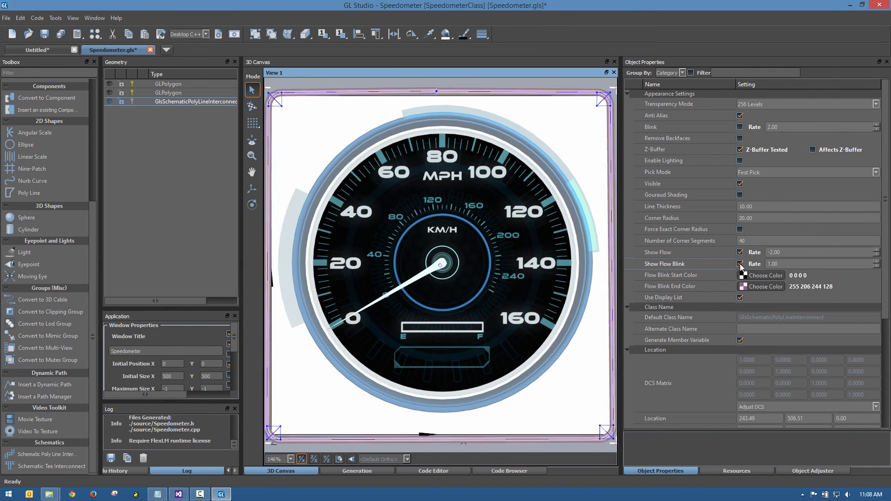
pyautogui.click(44, 34)
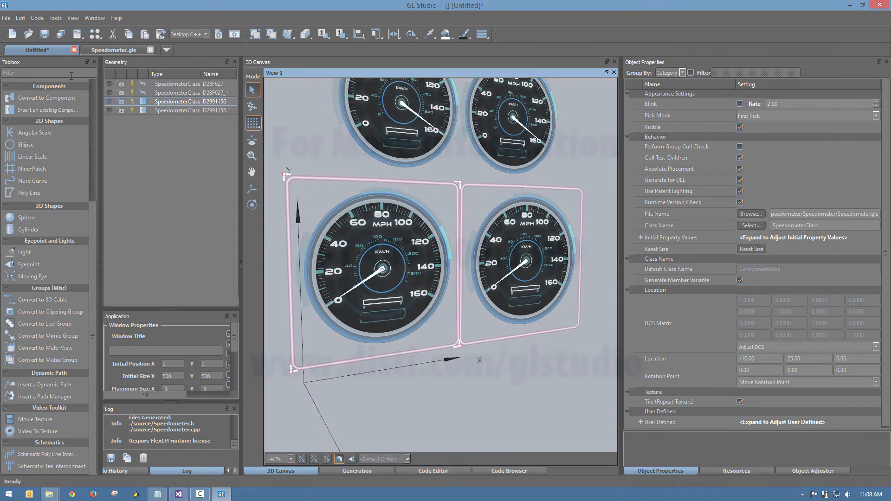